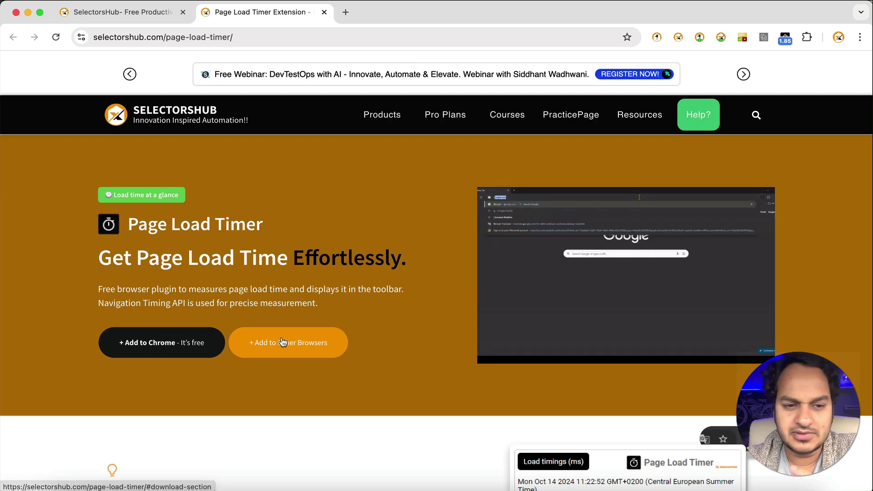
View the Page Load Timer's load timings breakdown for the selectorshub.com page.
left_click(783, 43)
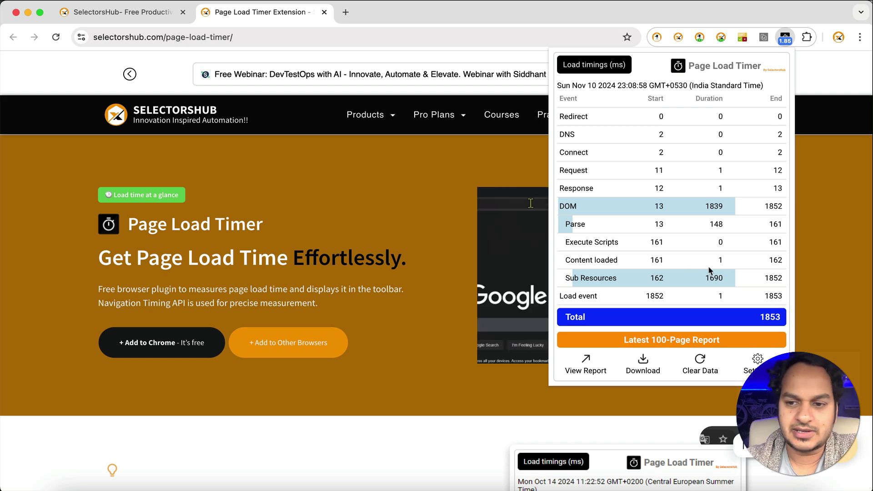
left_click(827, 233)
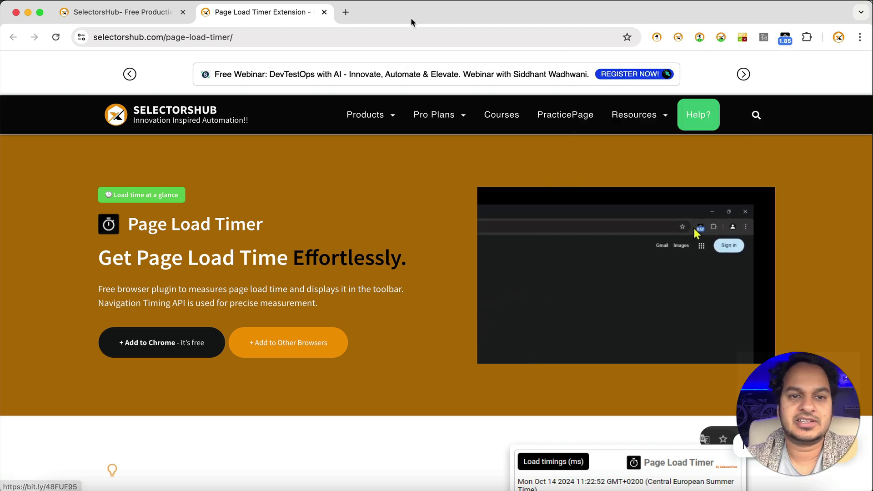
Open flipkart.com in a new tab and go to the full Audio category under Electronics.
left_click(346, 12)
type("fli")
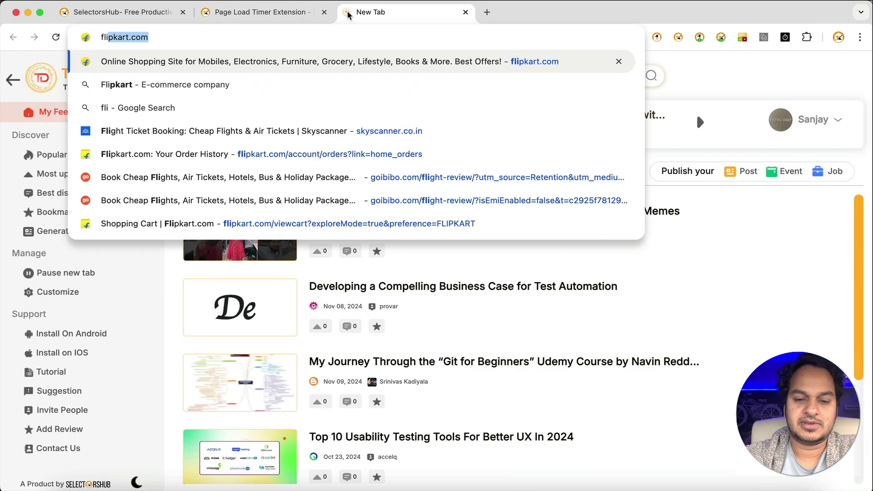
key("Return")
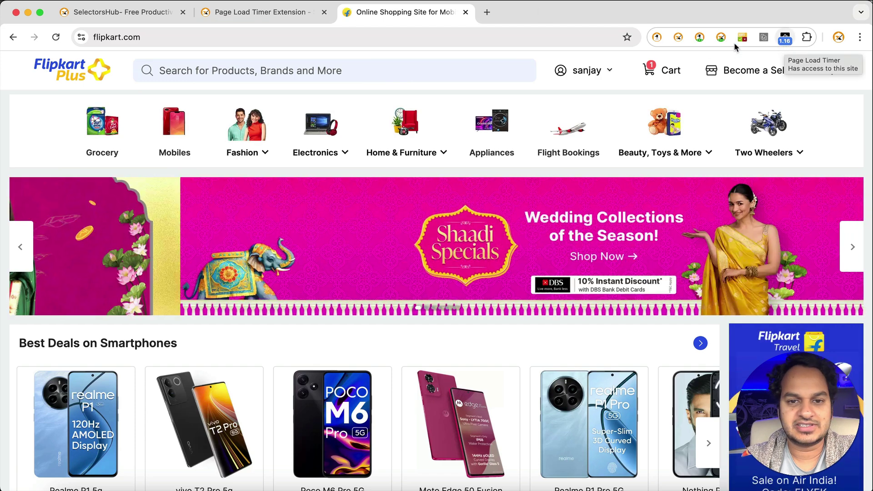
mouse_move(308, 187)
left_click(334, 194)
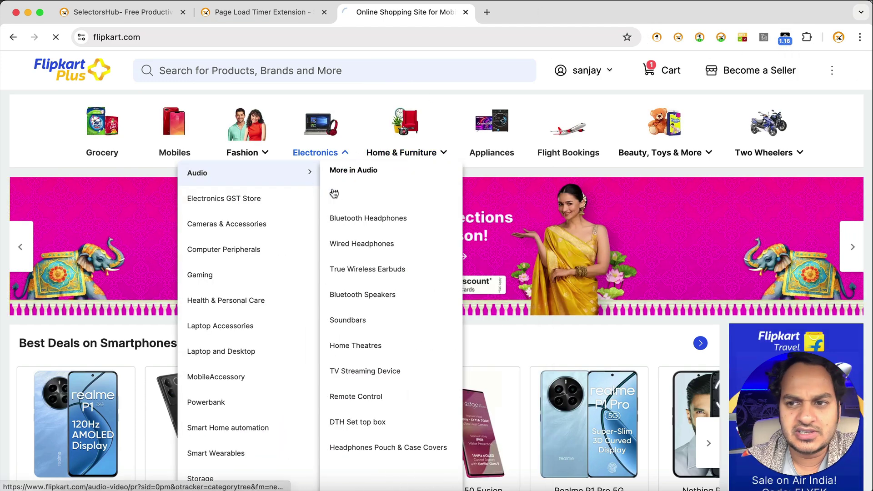
Open the Page Load Timer report and compare it with the Flipkart audio page and the Page Load Timer page.
left_click(784, 39)
left_click(587, 364)
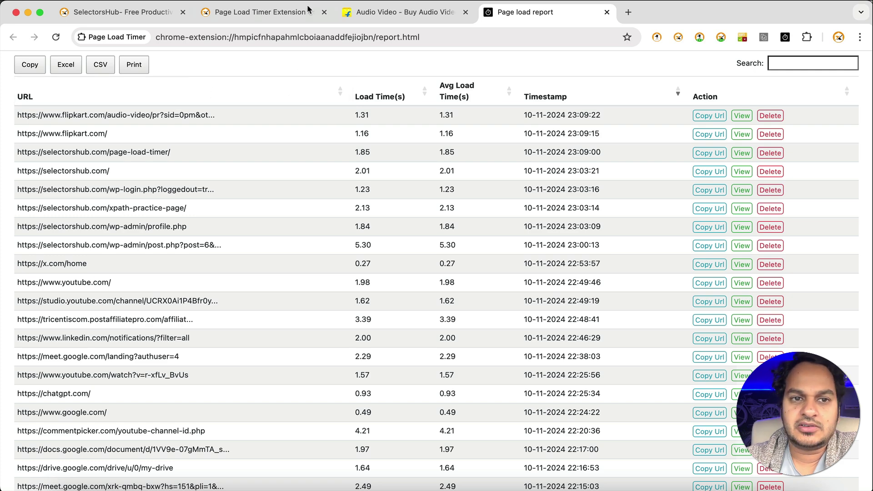
left_click(382, 14)
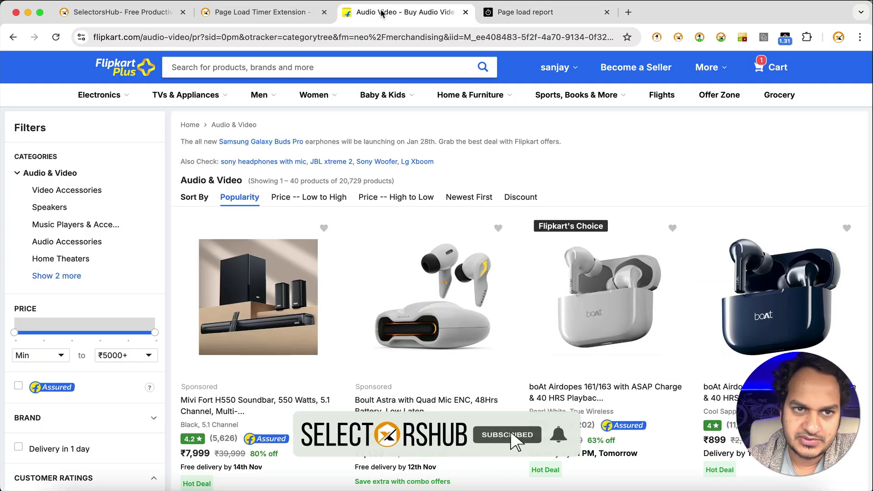
left_click(287, 14)
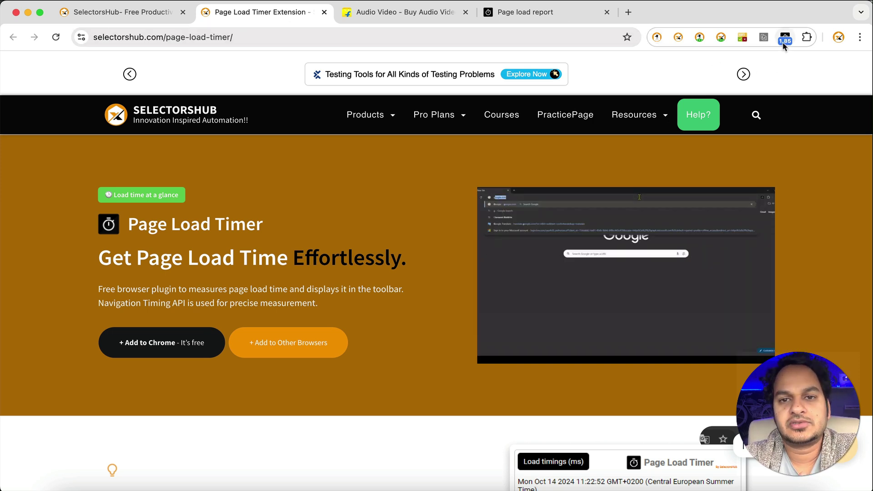
left_click(512, 14)
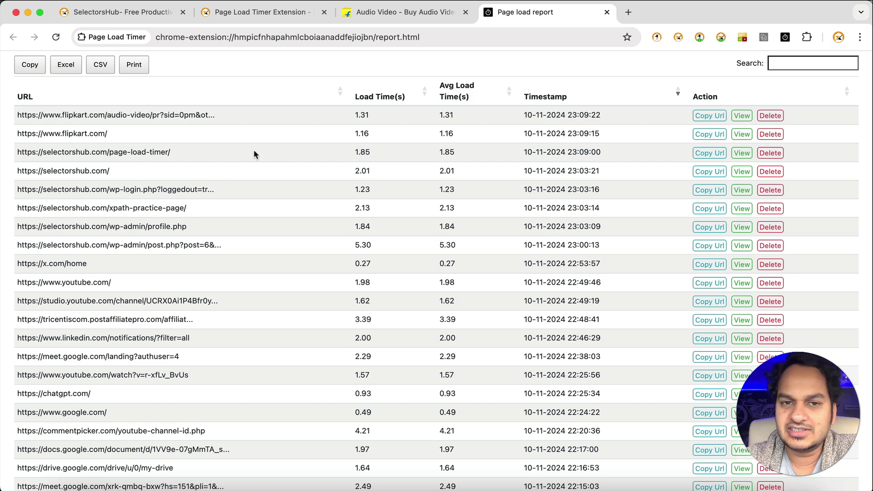
Return to the Page Load Timer page and review the extension's settings for duplicate, blacklisted and whitelisted URLs.
left_click(268, 12)
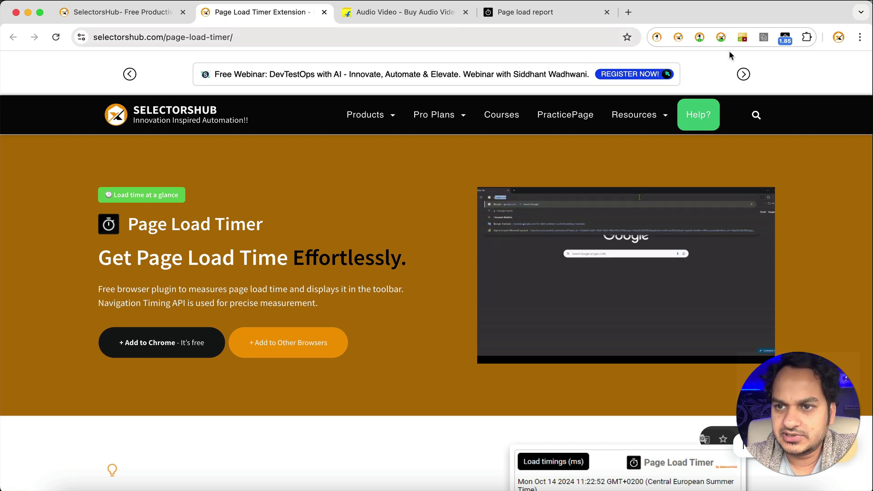
left_click(788, 39)
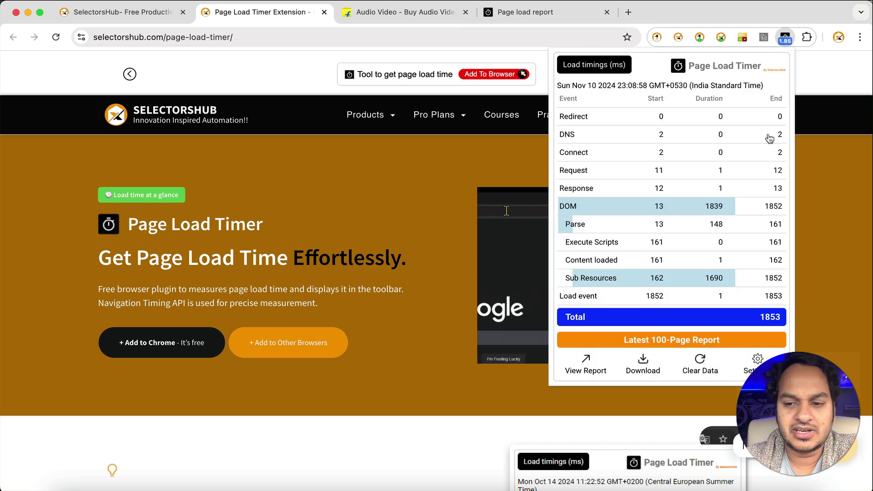
left_click(755, 364)
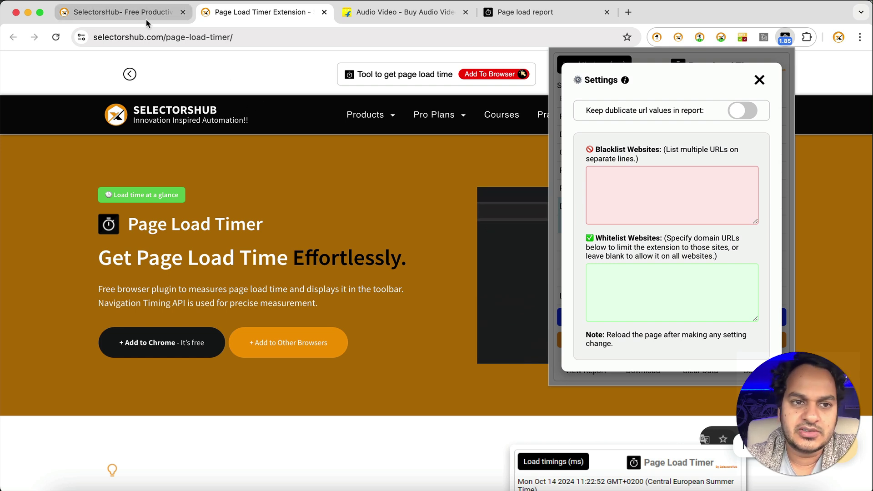
left_click(166, 39)
left_click(166, 40)
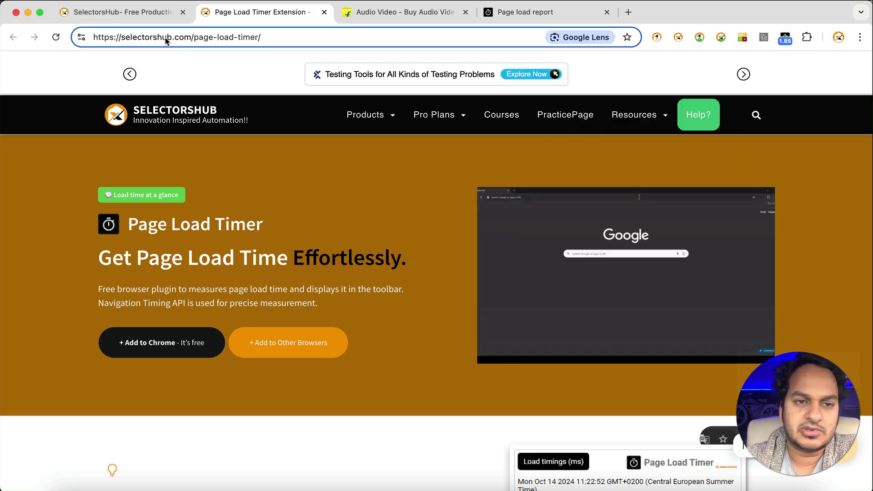
key("shift+super+Left")
key("super+c")
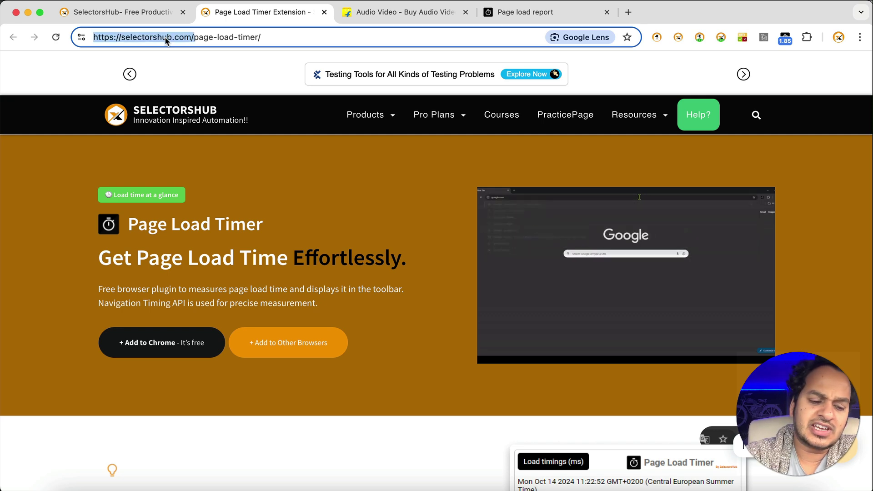
left_click(784, 39)
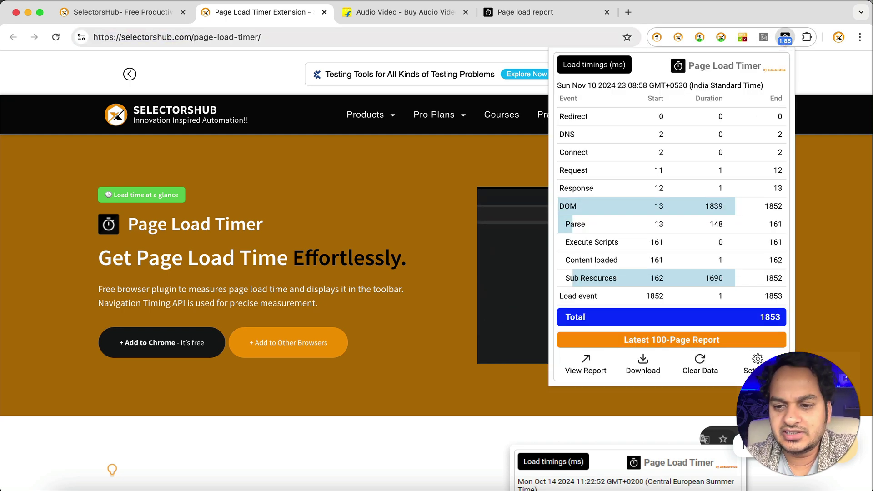
left_click(757, 361)
left_click(637, 268)
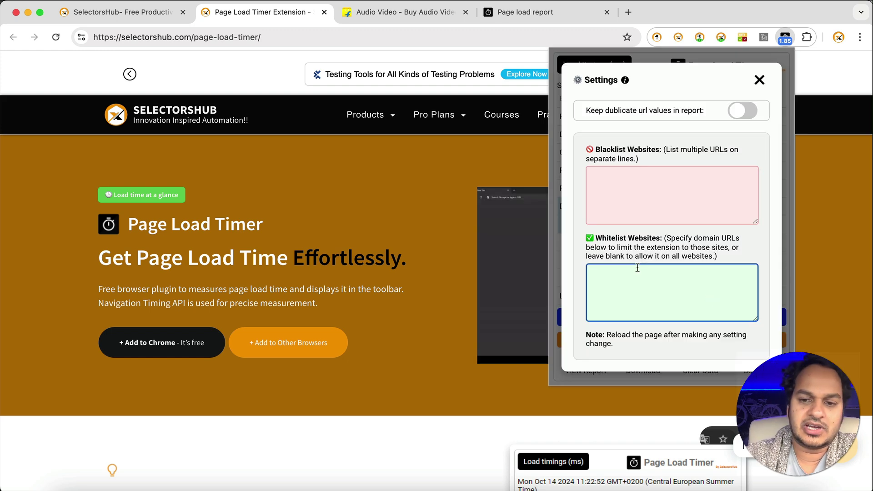
key("super+v")
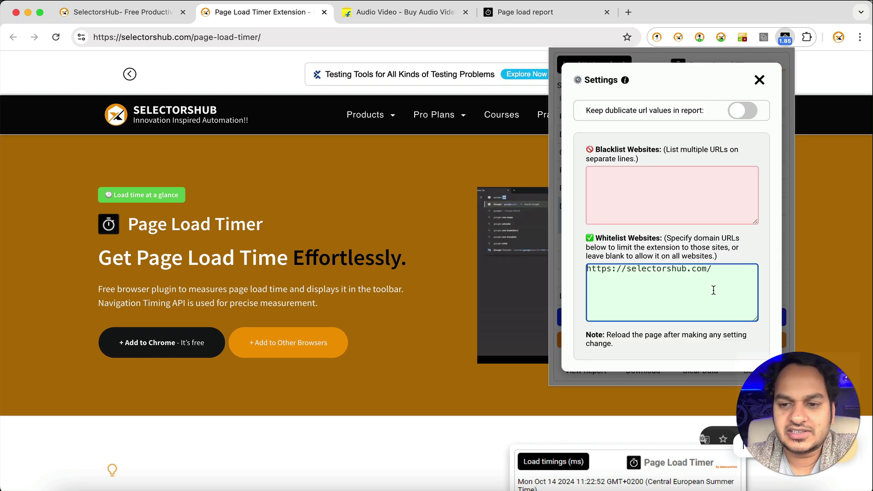
left_click(763, 84)
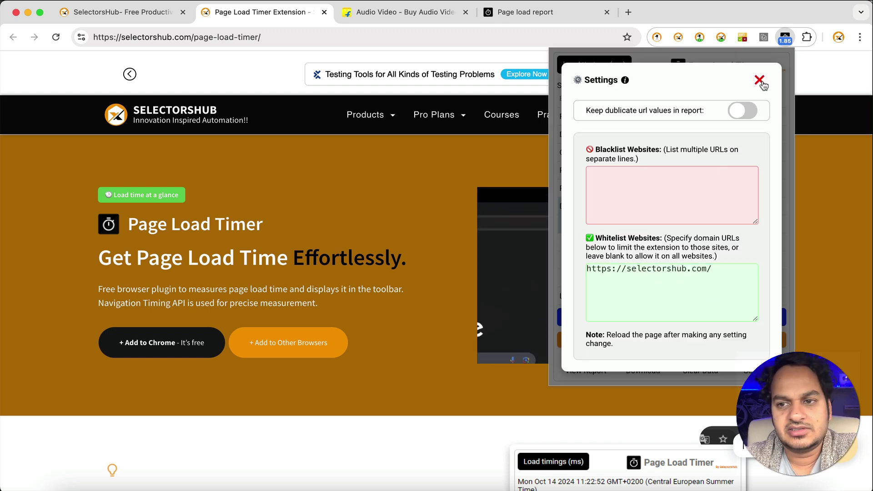
left_click_drag(93, 37, 194, 37)
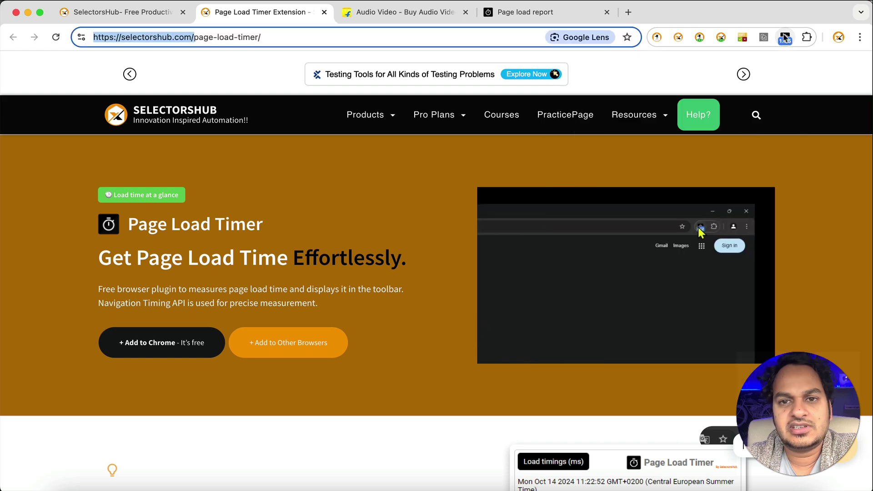
Load selectorshub.com in a new tab and open its TestCase Studio page.
left_click(629, 12)
type("sel")
key("Return")
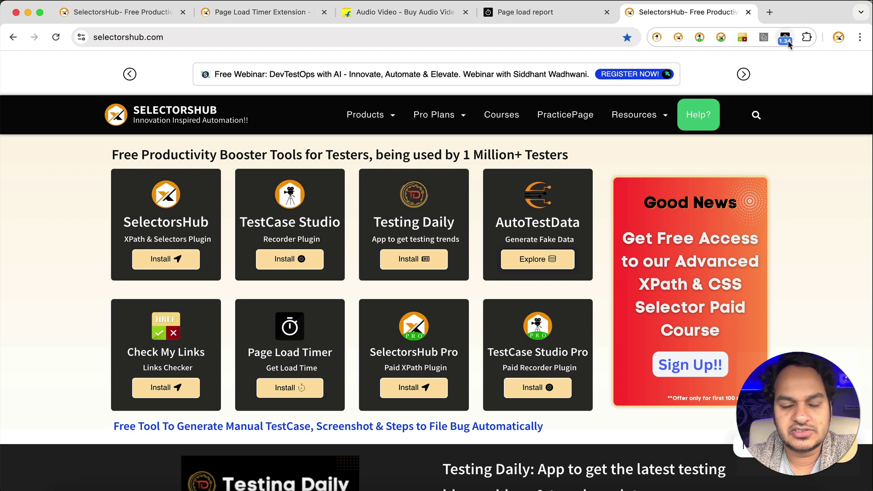
left_click(299, 208)
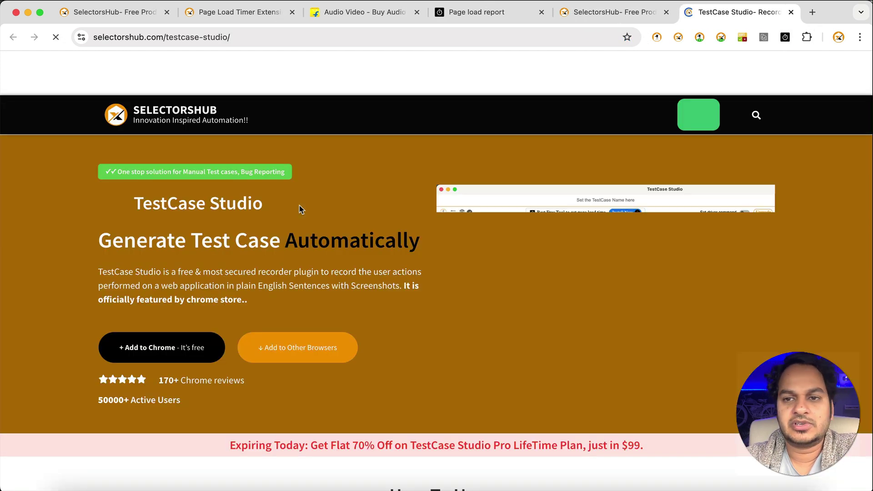
mouse_move(394, 119)
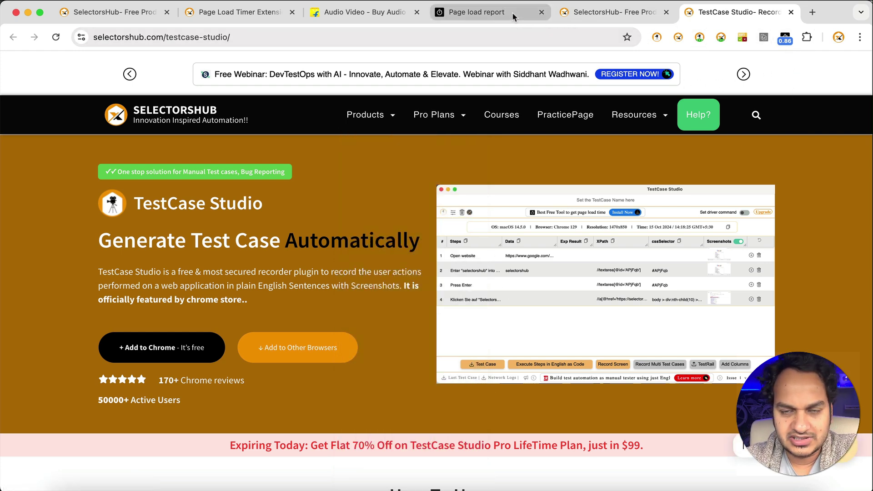
Clear the recorded page load data in the Page Load Timer extension and close its popup.
left_click(786, 37)
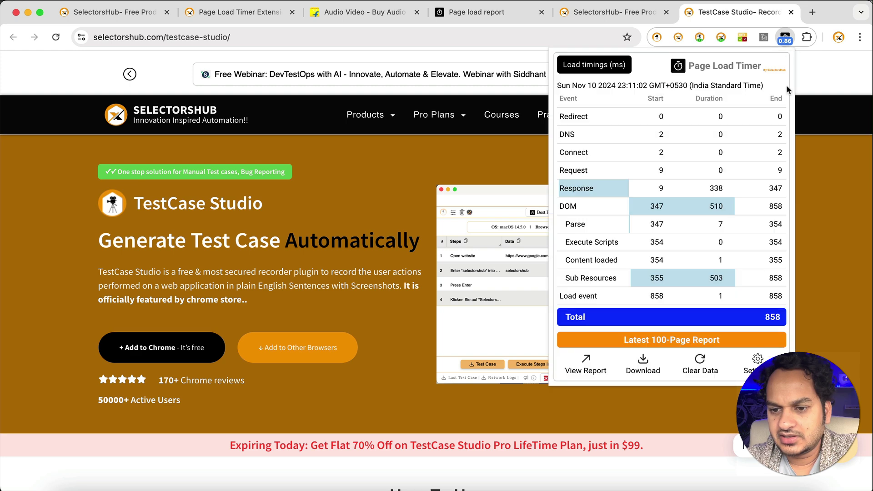
left_click(698, 363)
left_click(746, 242)
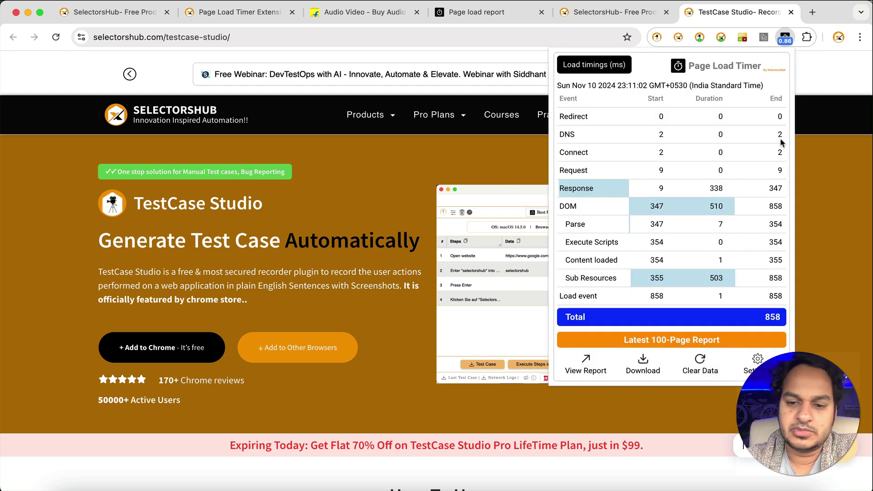
left_click(857, 184)
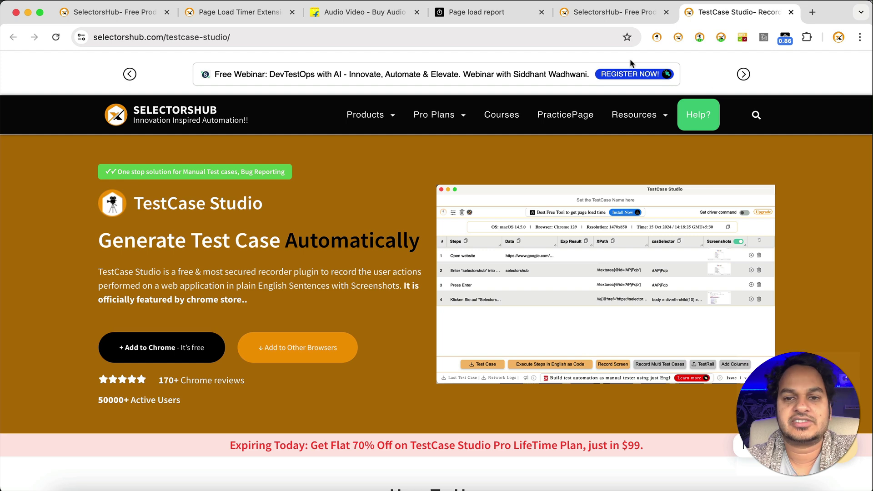
Visit SelectorsHub's Check My Links, Courses and AutoTestData pages one after another to record their load times.
mouse_move(375, 132)
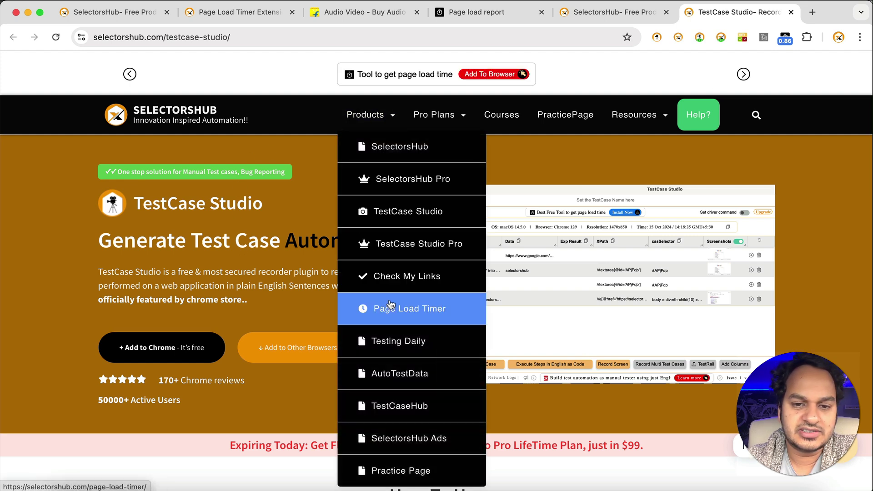
left_click(386, 223)
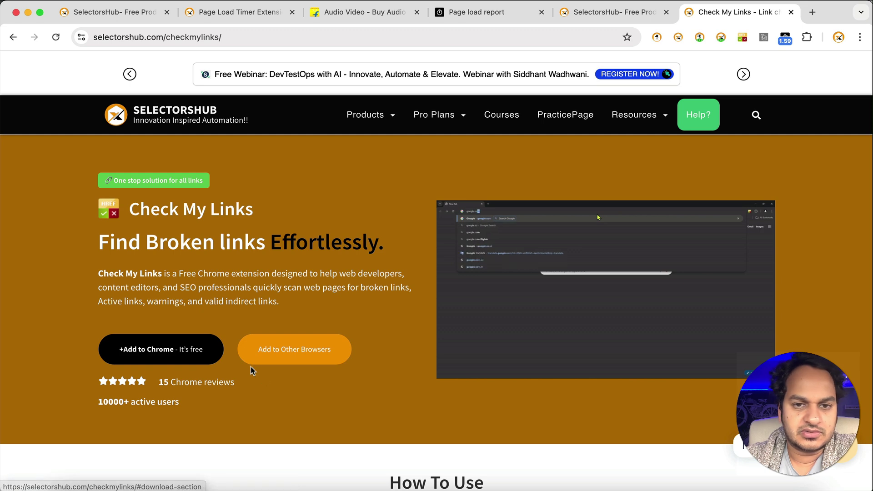
left_click(511, 118)
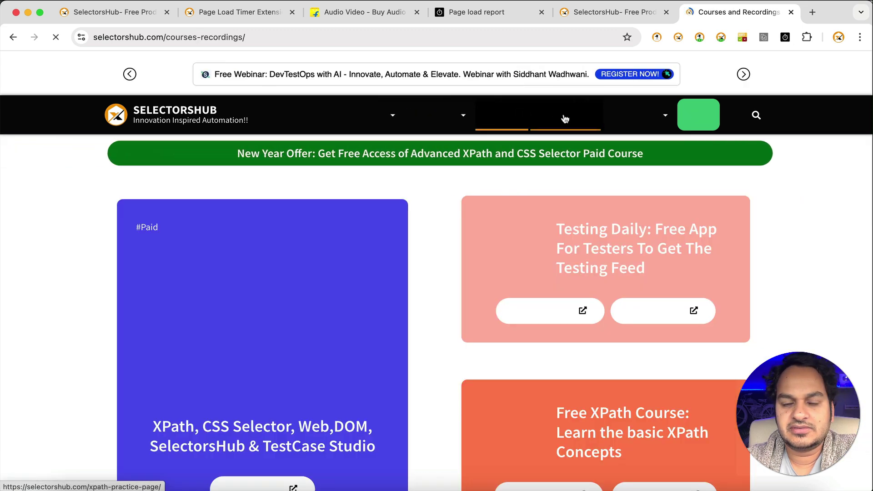
mouse_move(371, 119)
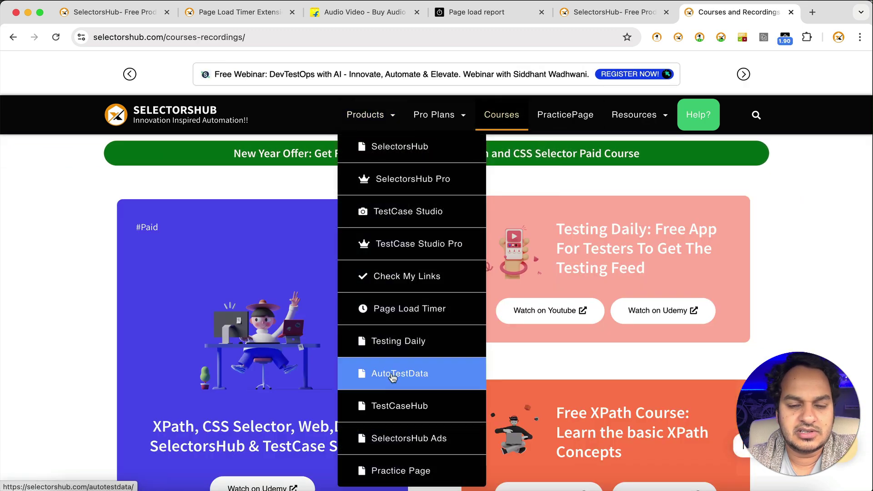
left_click(384, 372)
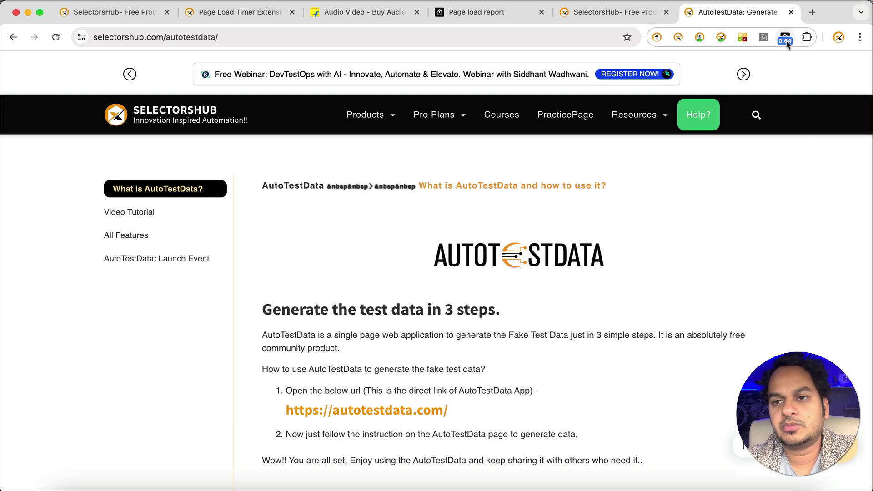
Load the non-whitelisted sites flipkart.com and amazon.in in separate new tabs.
left_click(811, 12)
type("flipkart.com")
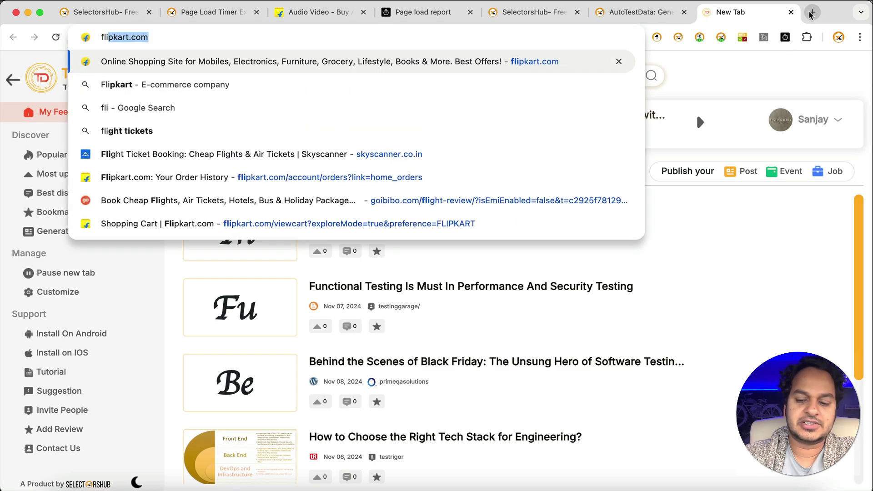
key("Return")
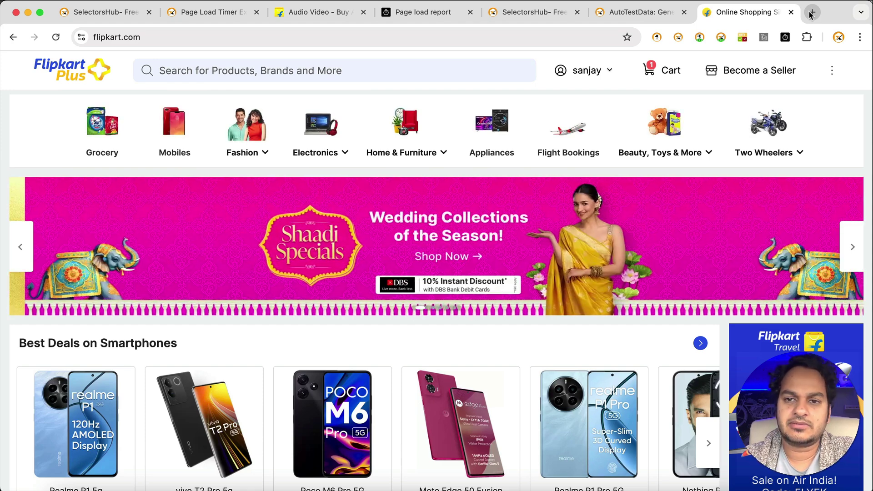
left_click(812, 13)
type("ama")
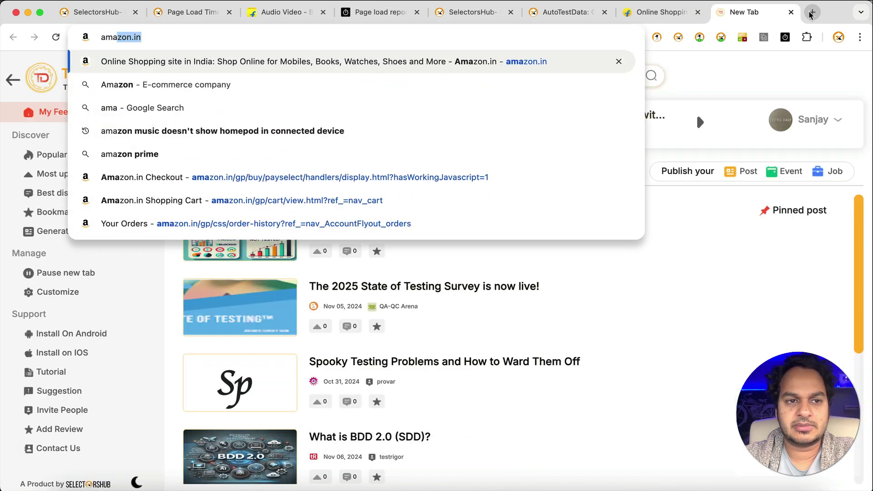
key("Return")
left_click(811, 12)
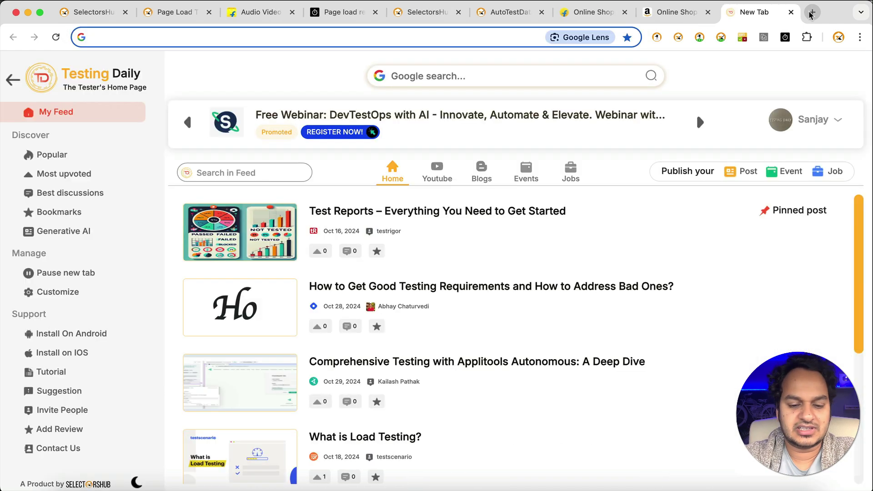
type("fa")
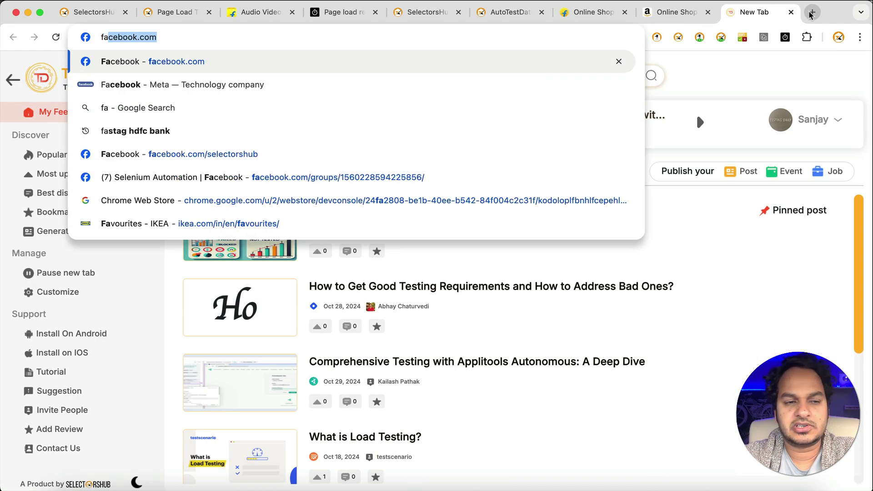
key("BackSpace")
key("BackSpace")
key("BackSpace")
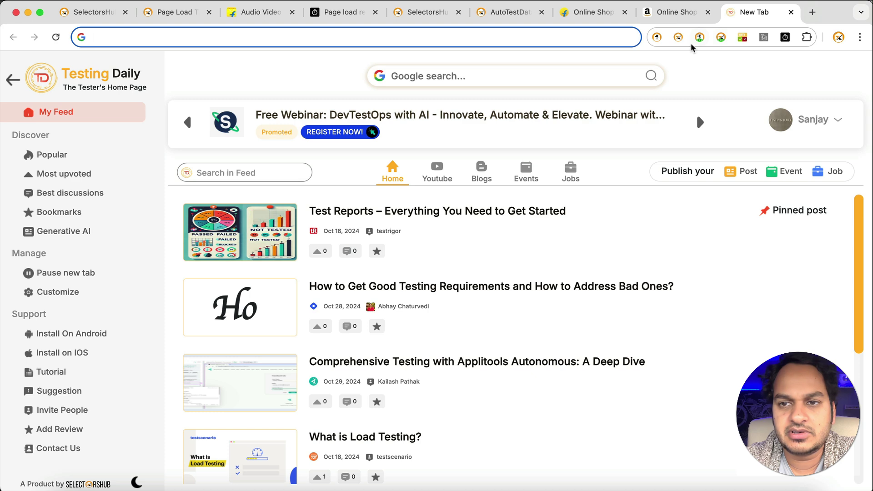
View the Page Load Timer report from the AutoTestData page and check the Flipkart page for a recorded load time.
left_click(510, 14)
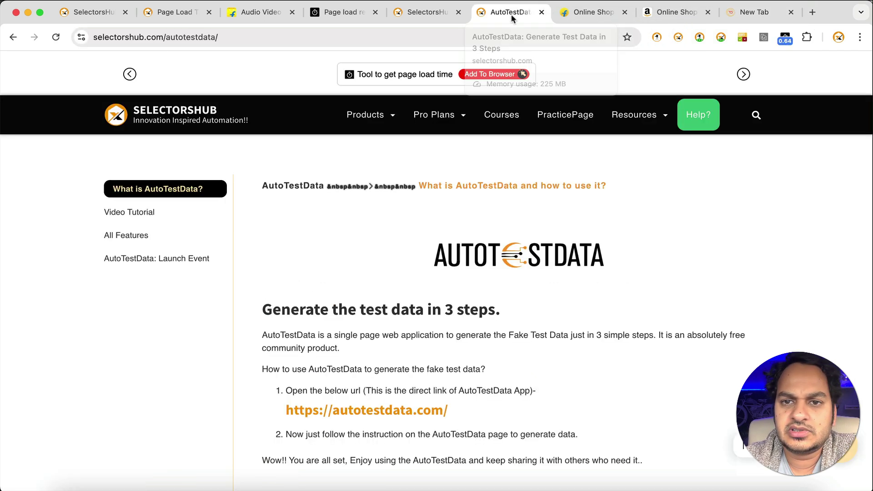
left_click(788, 41)
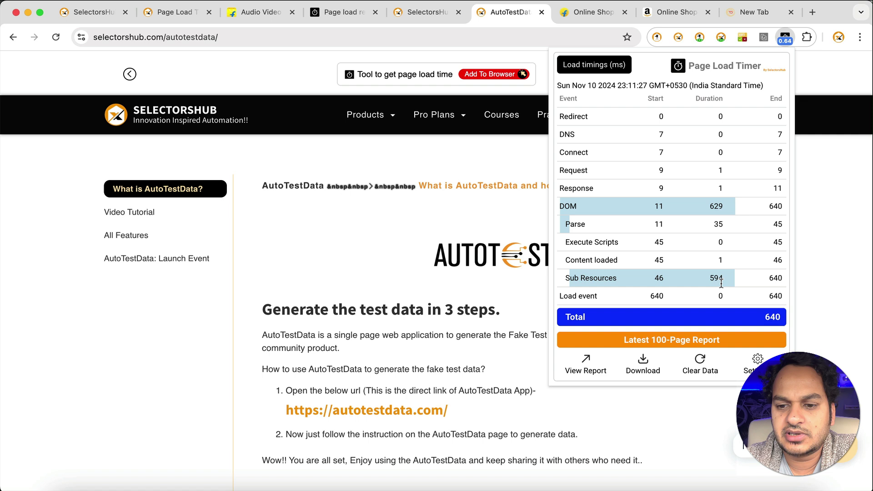
left_click(586, 364)
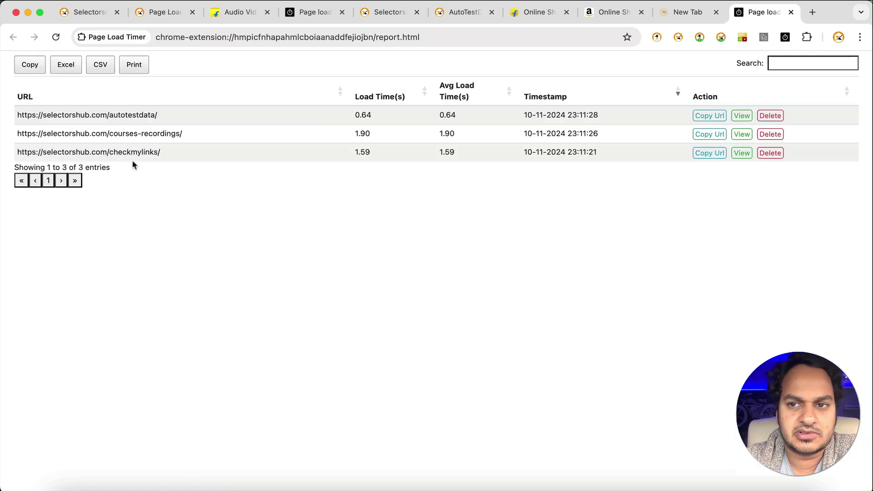
left_click(539, 14)
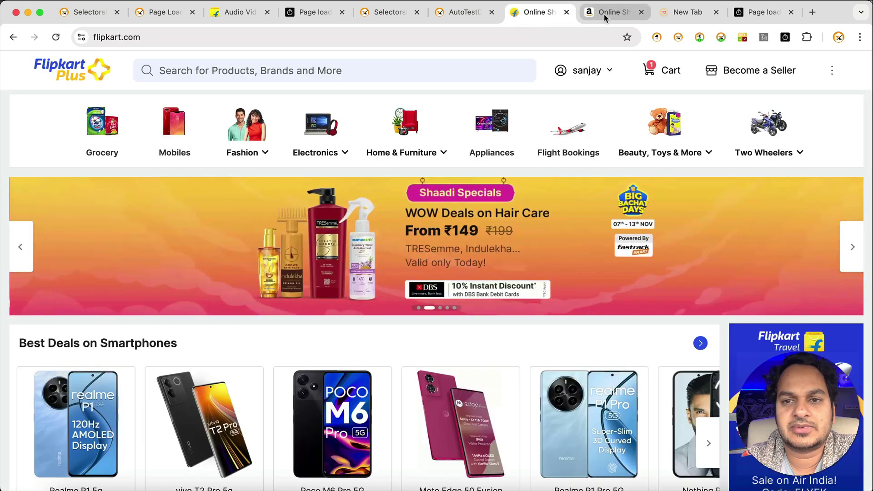
left_click(473, 15)
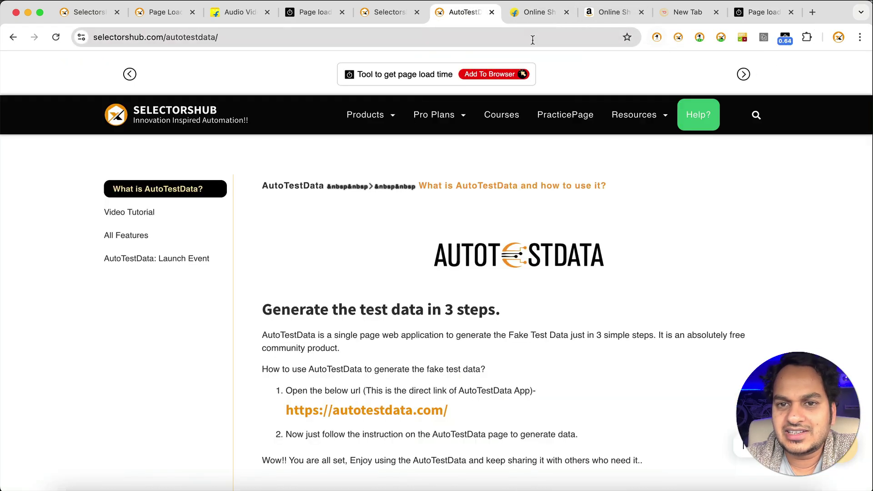
left_click(785, 40)
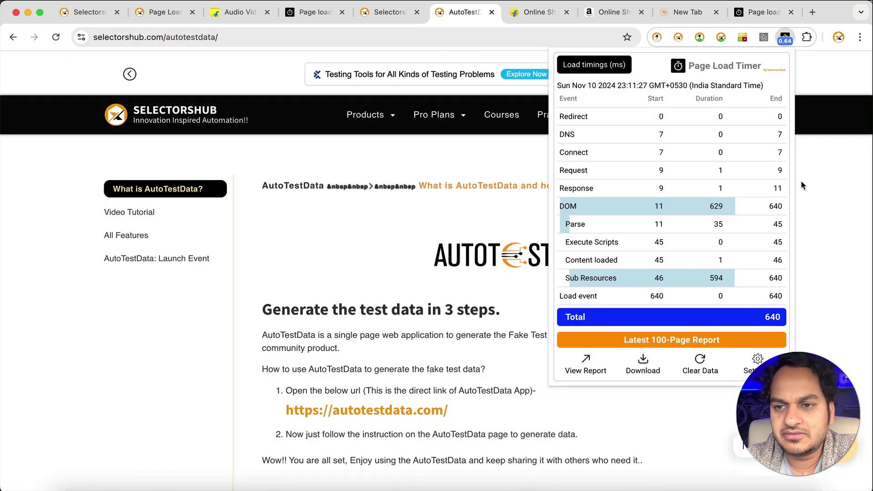
left_click(759, 360)
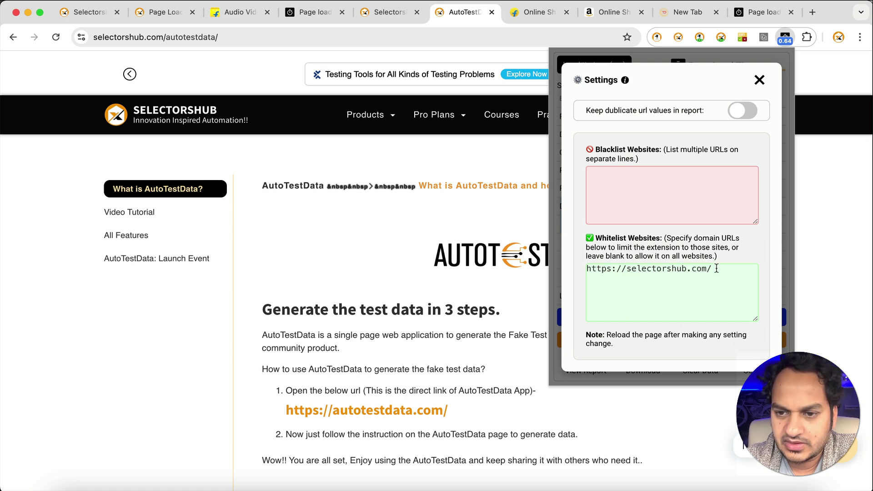
left_click_drag(716, 268, 588, 267)
key("super+c")
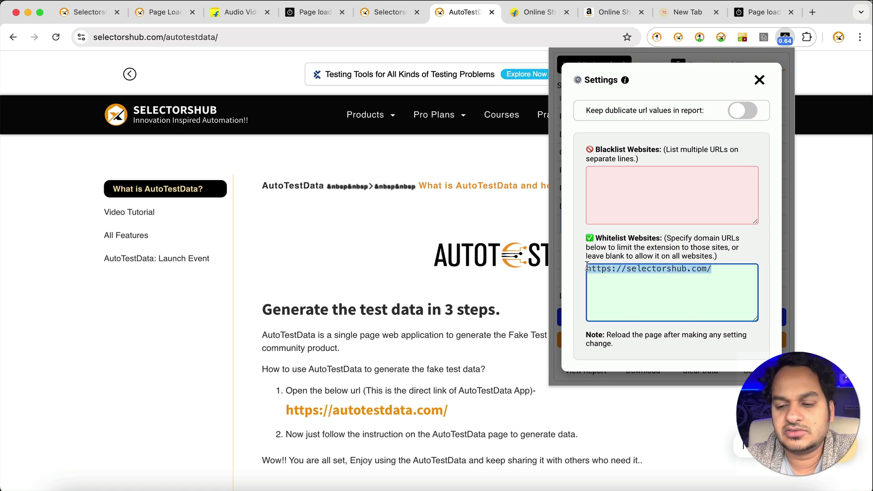
key("BackSpace")
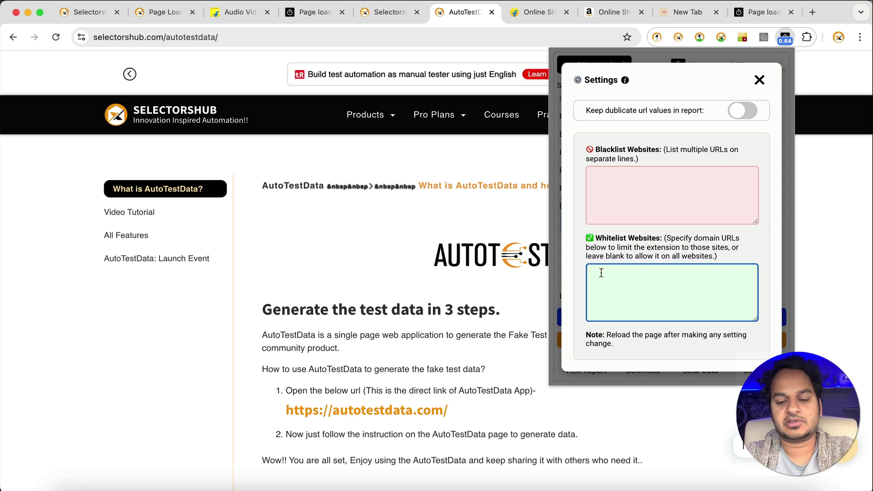
key("super+v")
key("super+a")
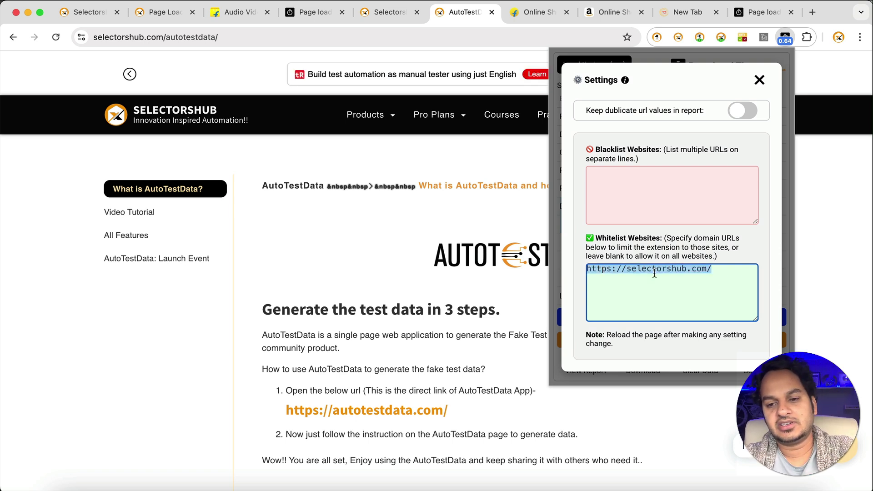
left_click(716, 268)
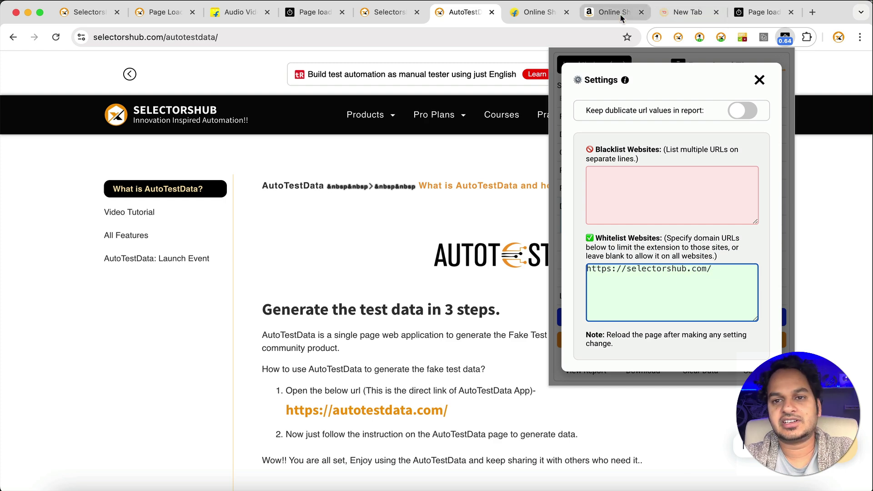
left_click(535, 12)
left_click(478, 38)
key("cmd+c")
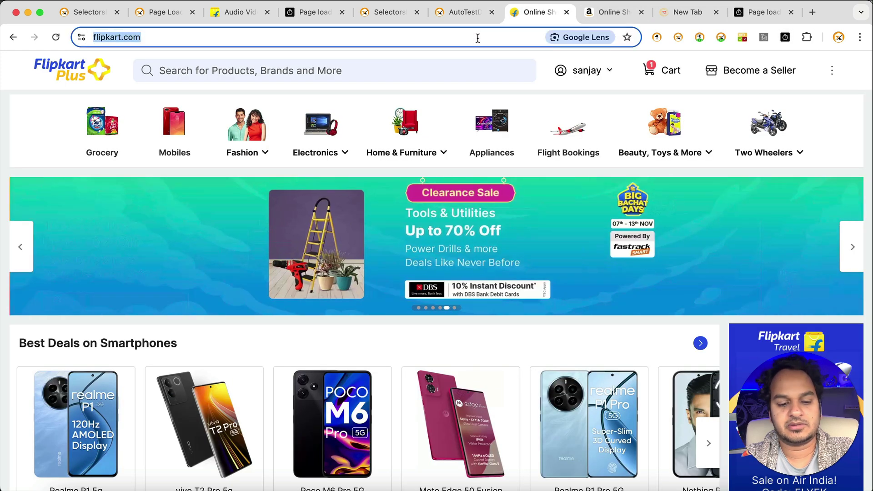
left_click(445, 13)
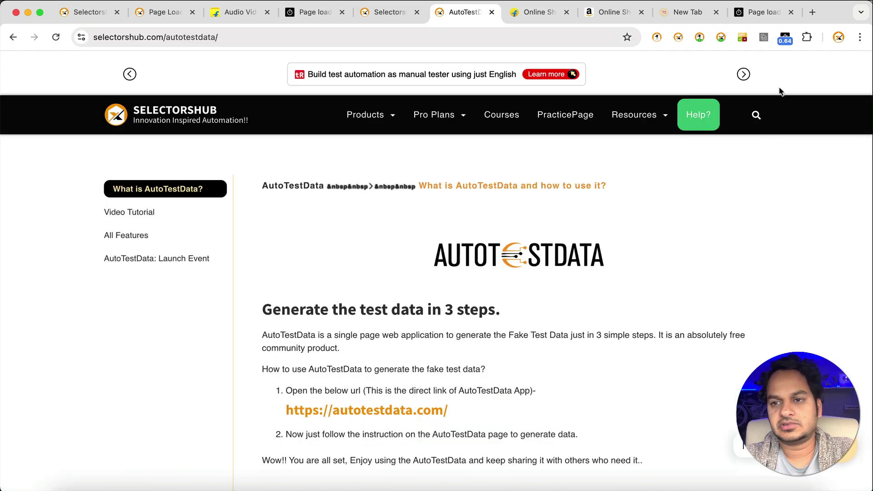
left_click(785, 37)
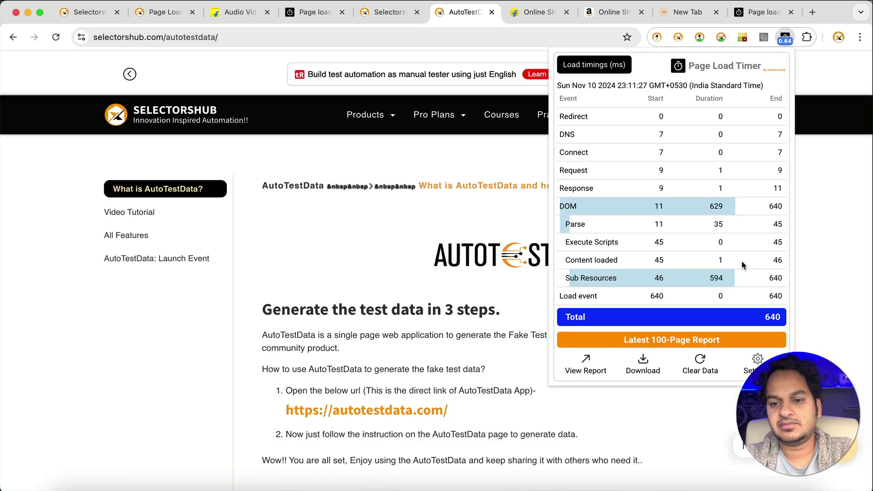
left_click(757, 359)
left_click(675, 296)
key("Return")
key("cmd+v")
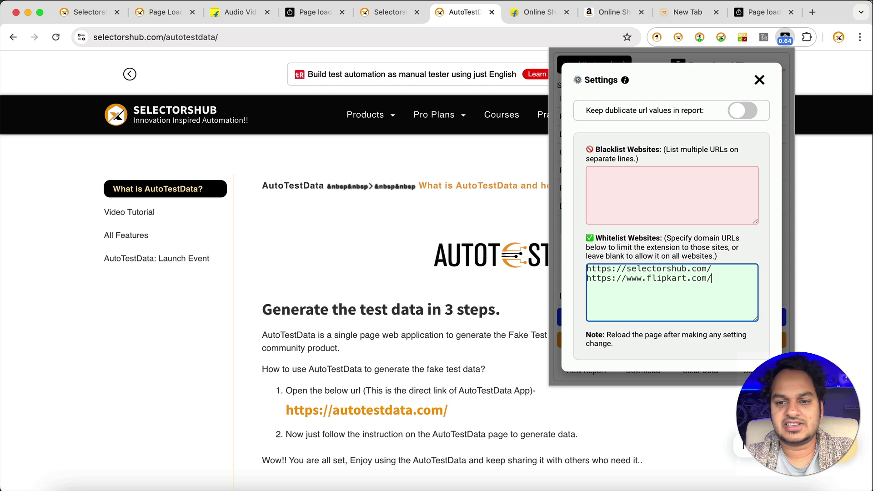
left_click(831, 235)
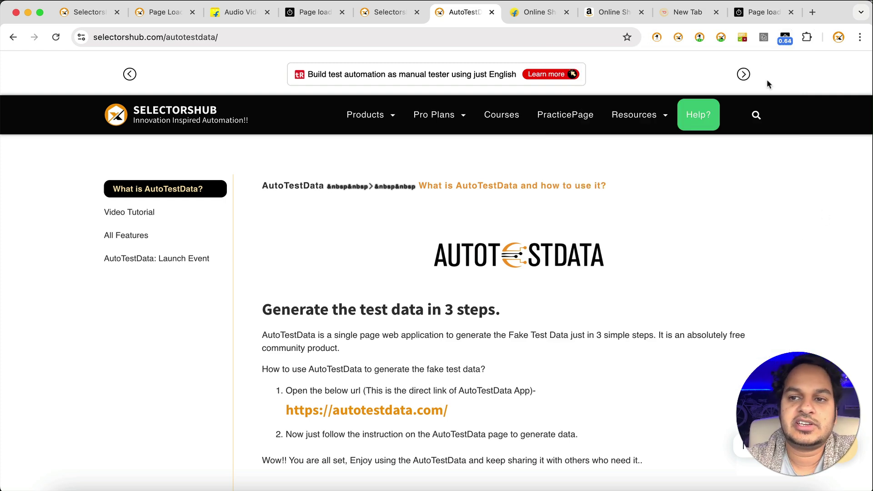
Reload flipkart.com and open its Flight Bookings page to record their load times.
left_click(523, 13)
key("Return")
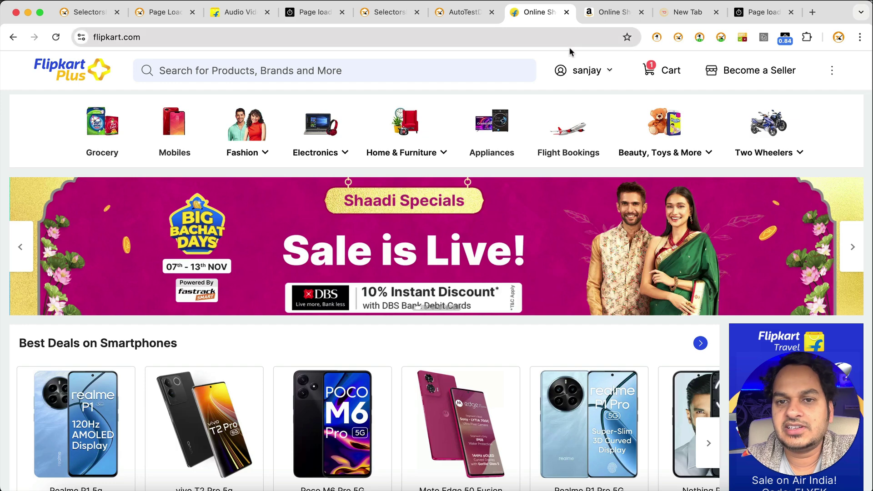
left_click(569, 129)
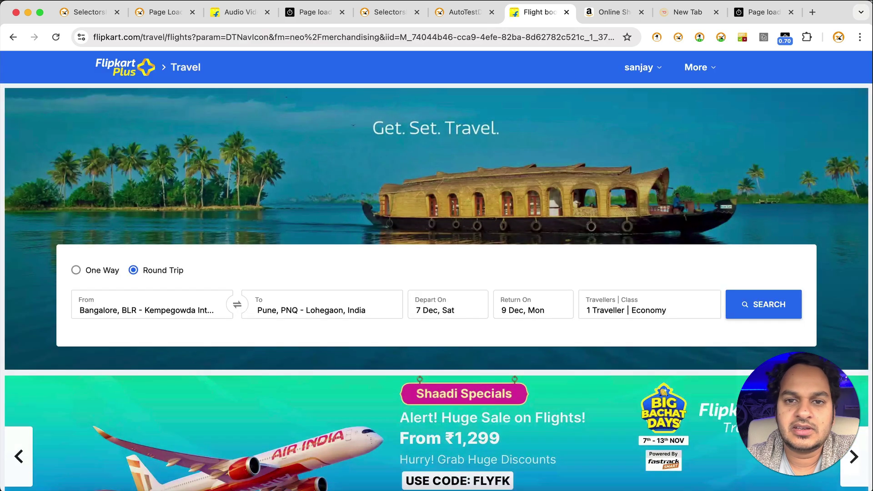
Load the SelectorsHub home page, and in the Flipkart tab return to its home page and open the Mobiles page.
left_click(464, 12)
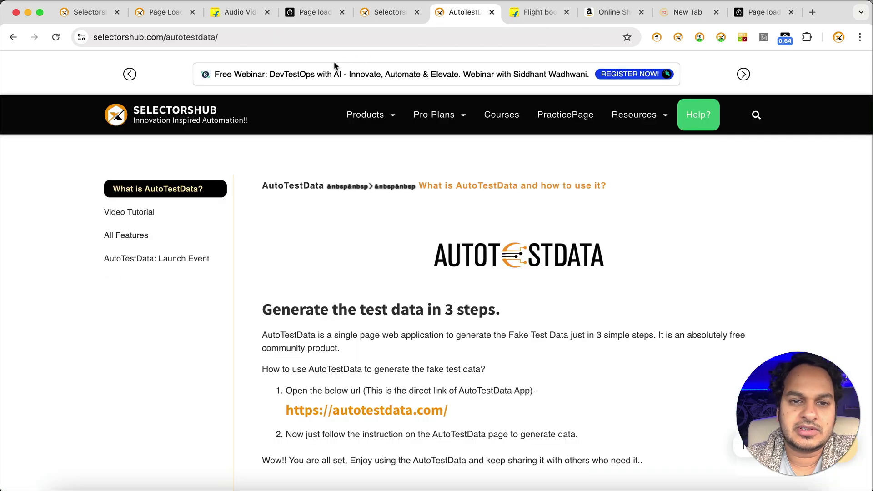
left_click(197, 114)
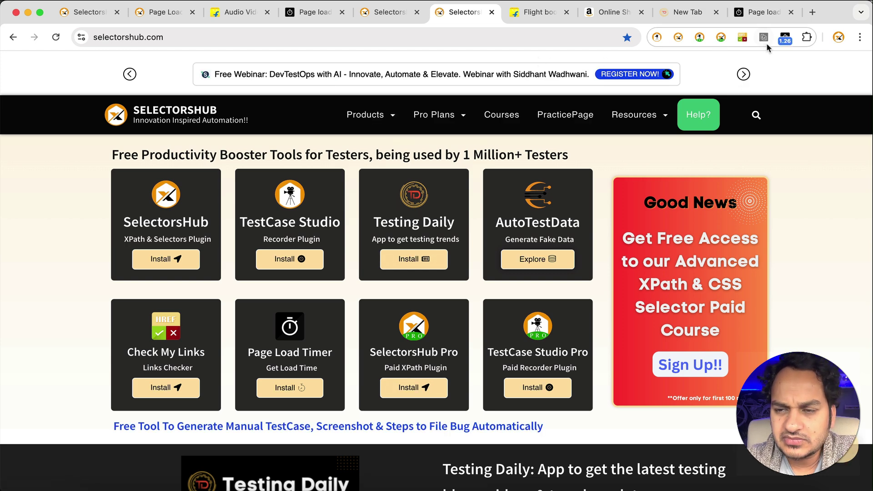
left_click(535, 14)
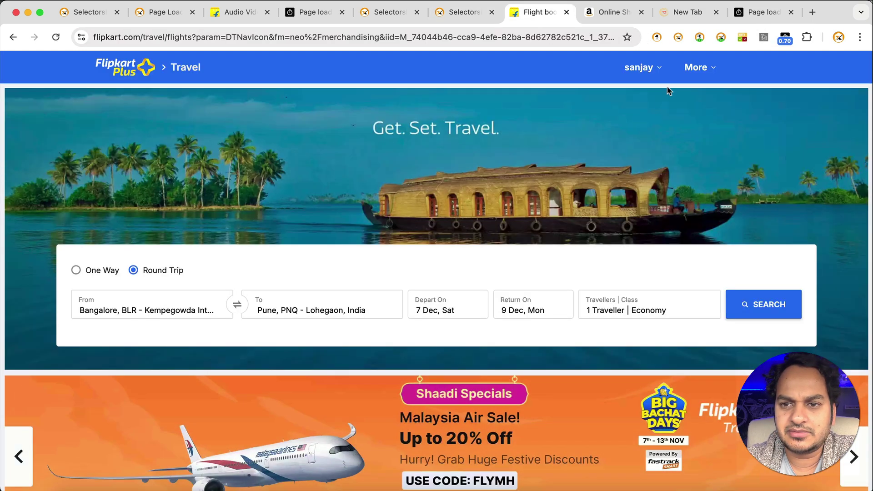
left_click(128, 71)
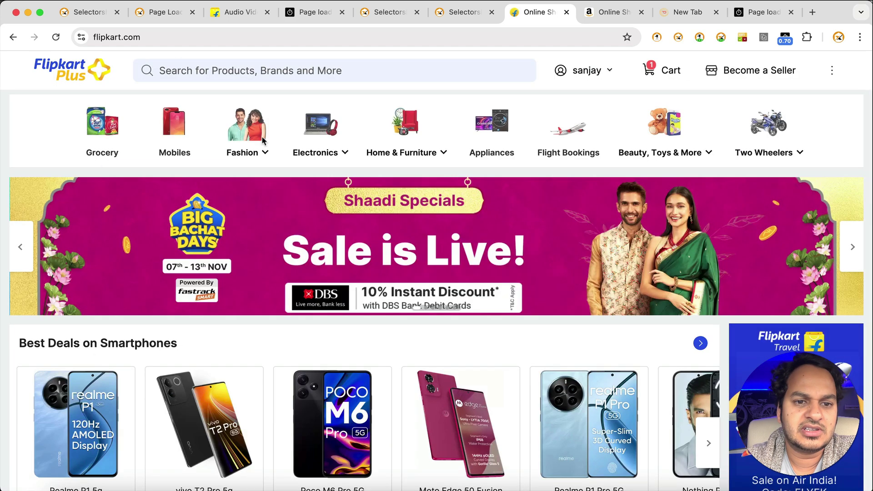
left_click(180, 159)
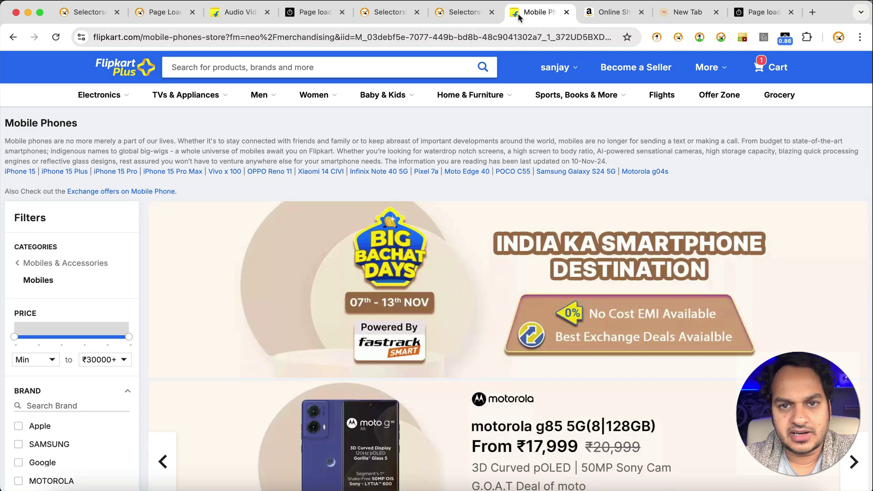
Open the SelectorsHub Pro page from the SelectorsHub home page and view the Page Load Timer report from there.
left_click(462, 11)
mouse_move(346, 127)
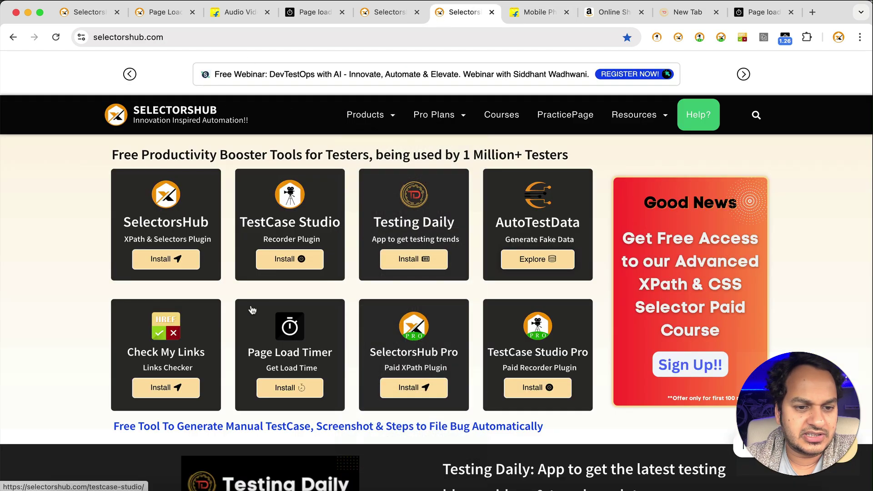
left_click(414, 338)
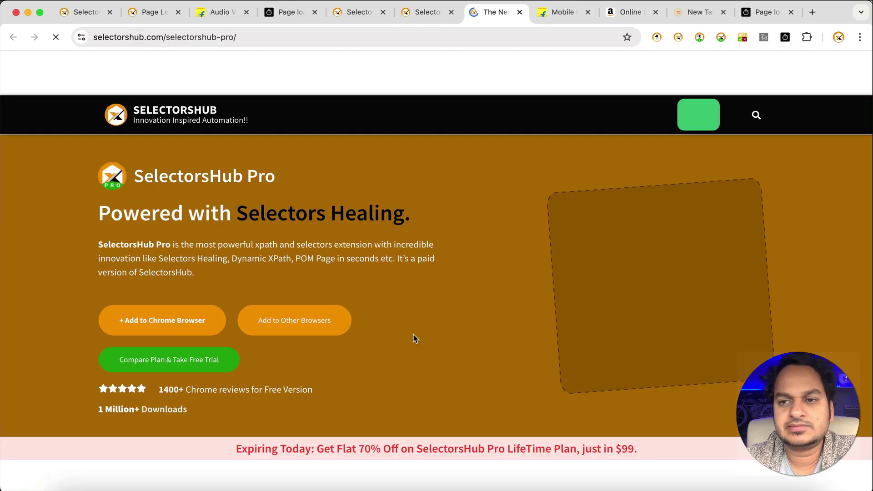
left_click(785, 39)
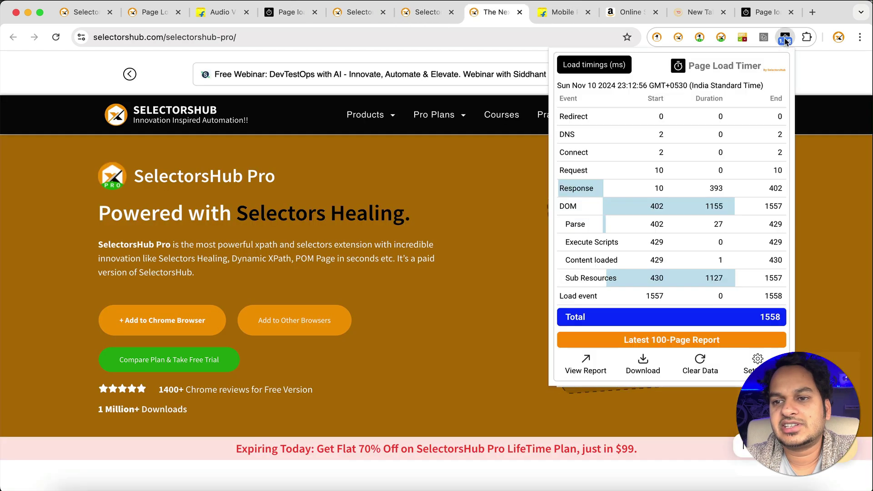
left_click(593, 364)
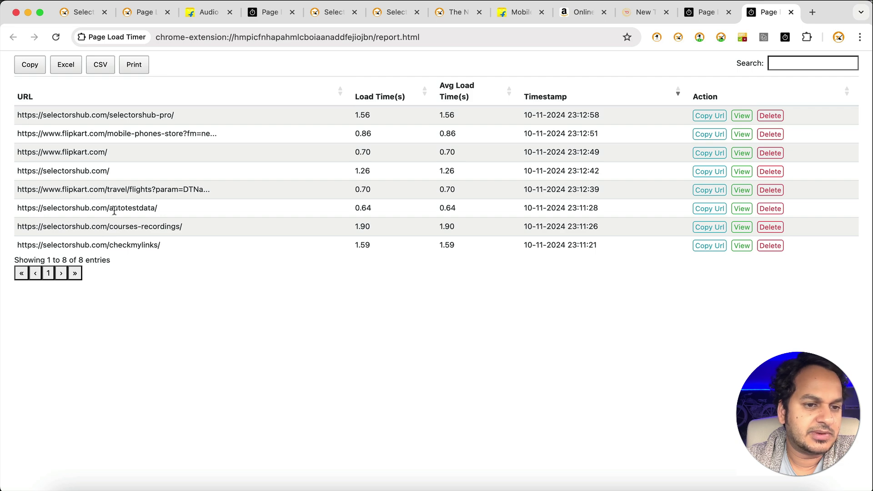
Load google.com in the empty new tab and review the Page Load Timer whitelist settings there.
left_click(644, 15)
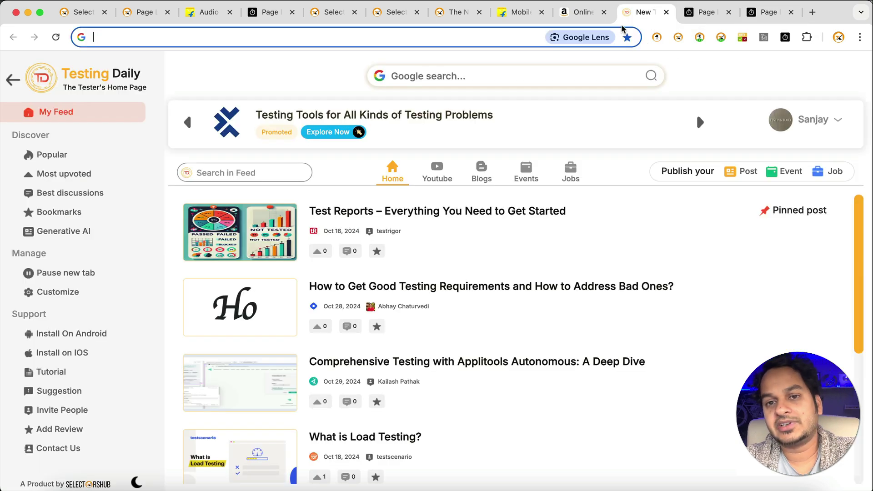
left_click(442, 34)
type("go")
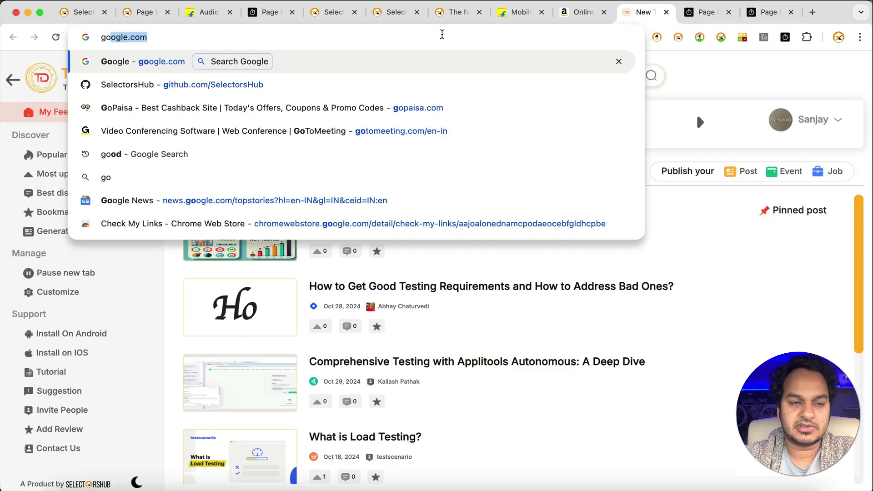
key("Return")
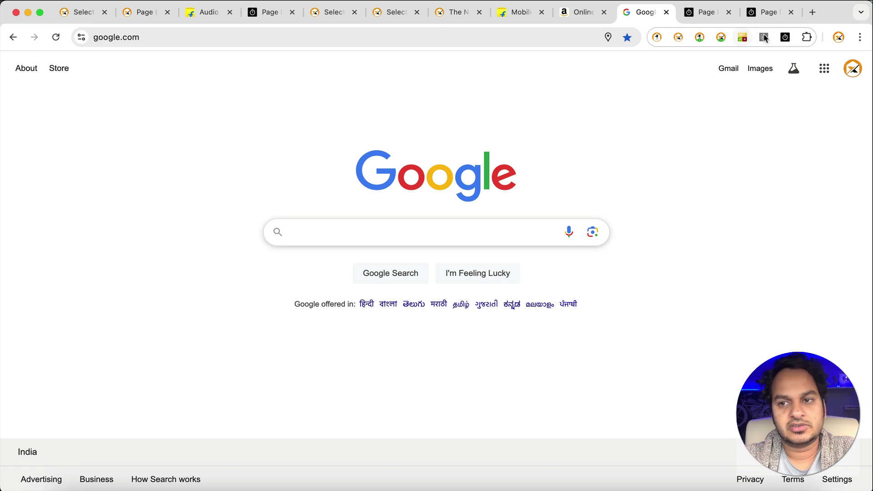
left_click(785, 38)
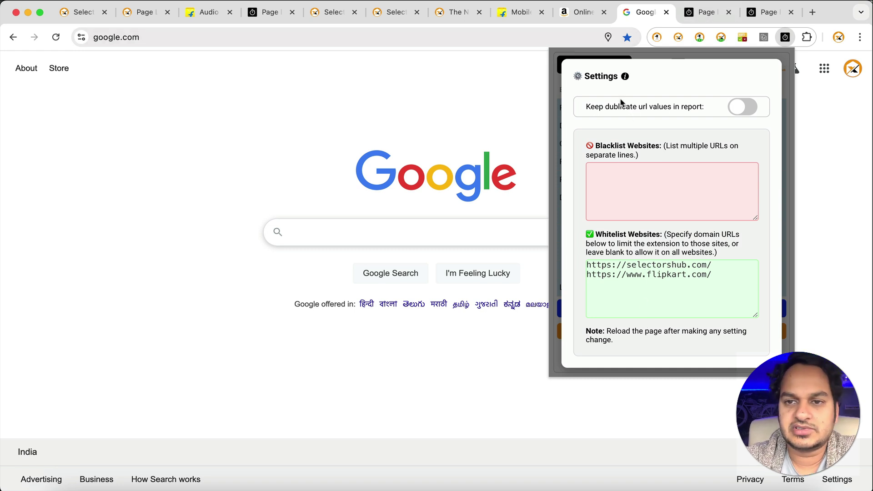
left_click(546, 53)
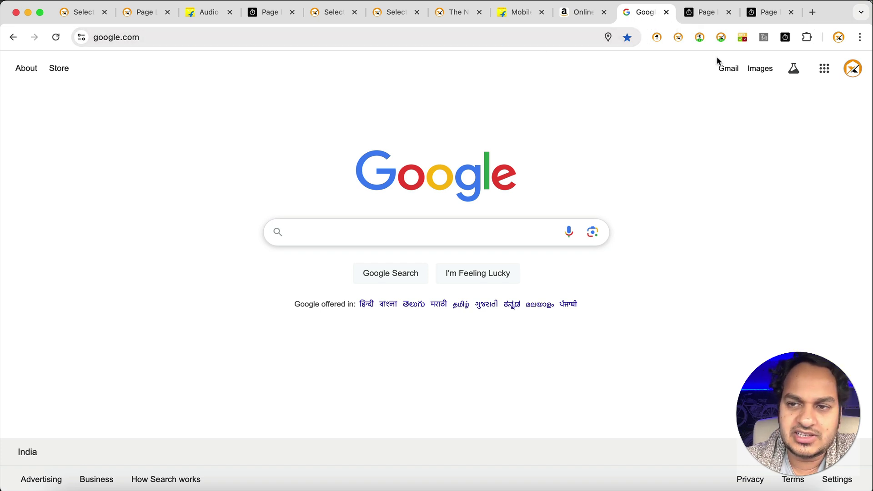
left_click(785, 39)
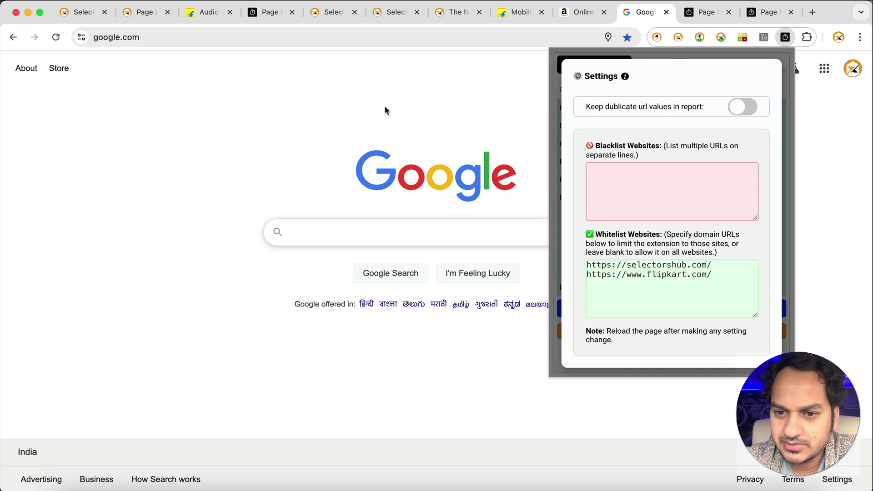
left_click(668, 288)
key("super+a")
key("BackSpace")
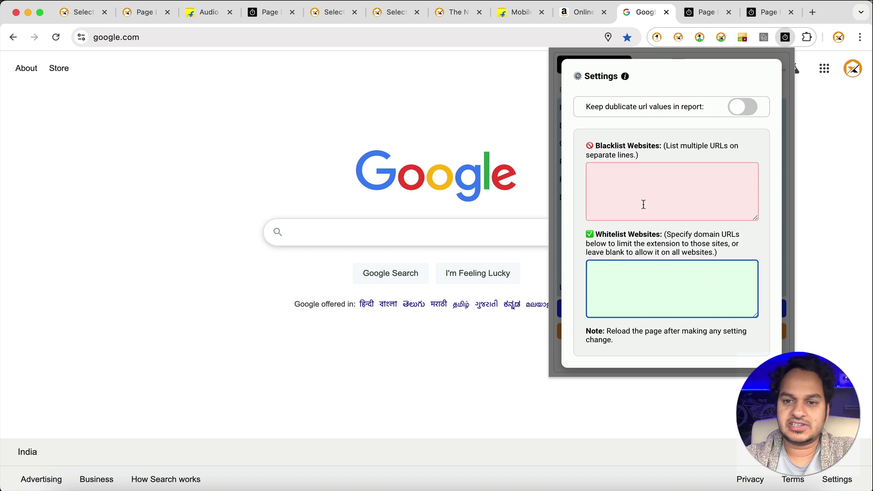
left_click(640, 187)
type("https://www.flipkart.com/")
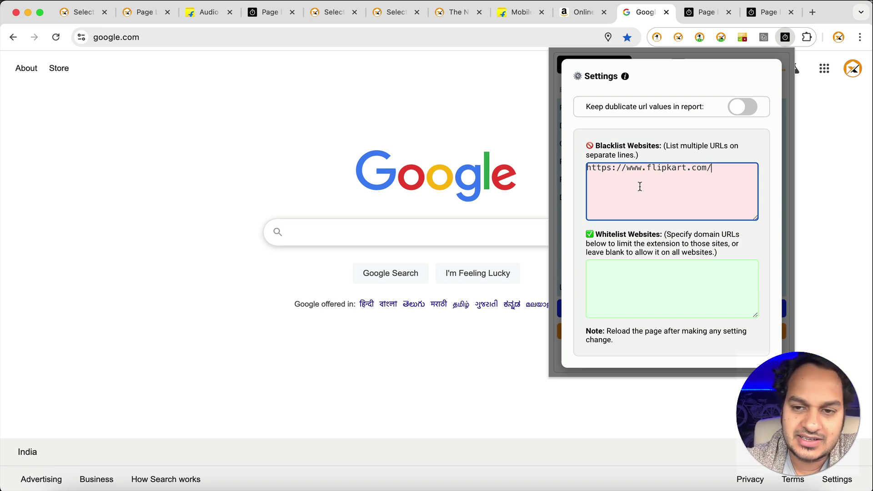
left_click(837, 176)
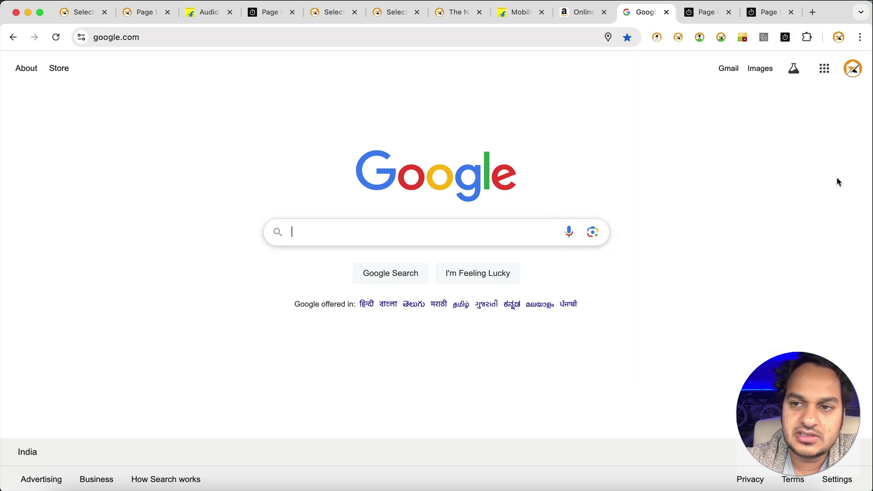
Reload the SelectorsHub home page and the Flipkart Mobiles page to test the load-time display with Flipkart blacklisted.
left_click(84, 15)
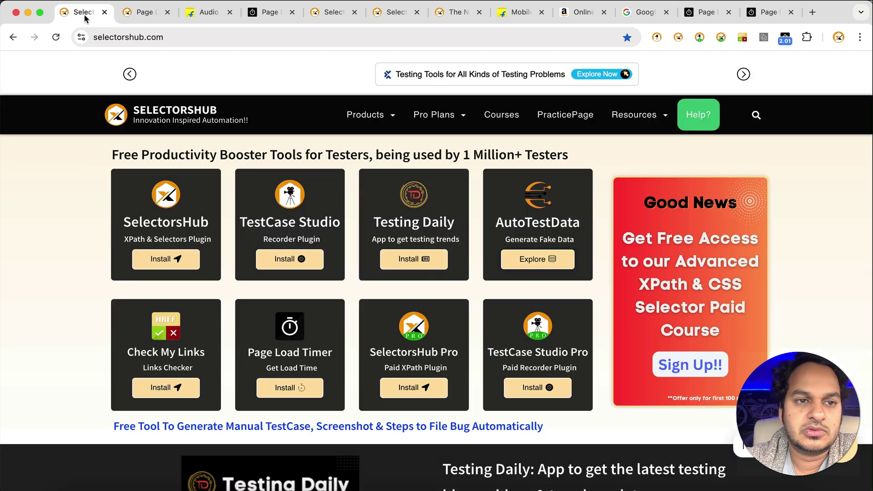
left_click(118, 38)
key("Return")
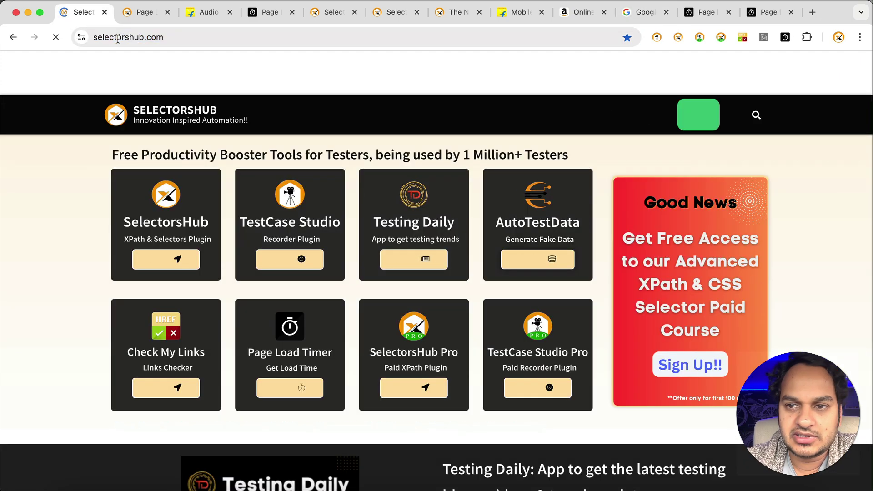
left_click(150, 14)
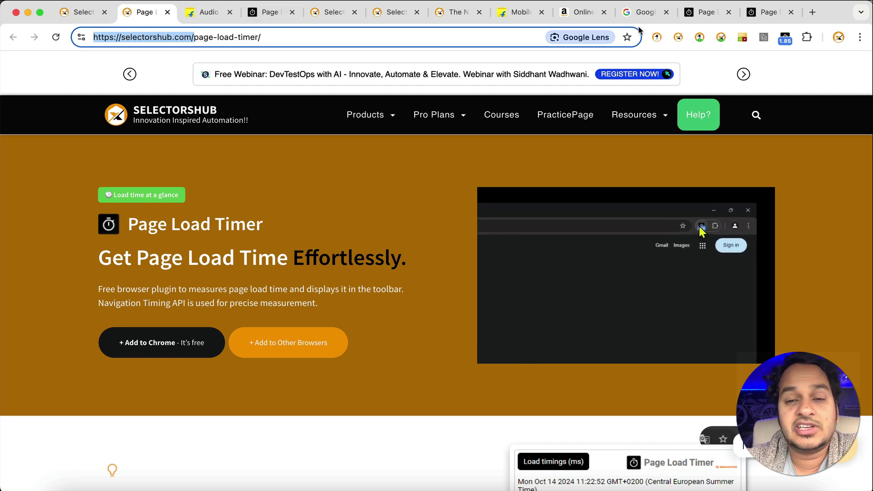
left_click(523, 13)
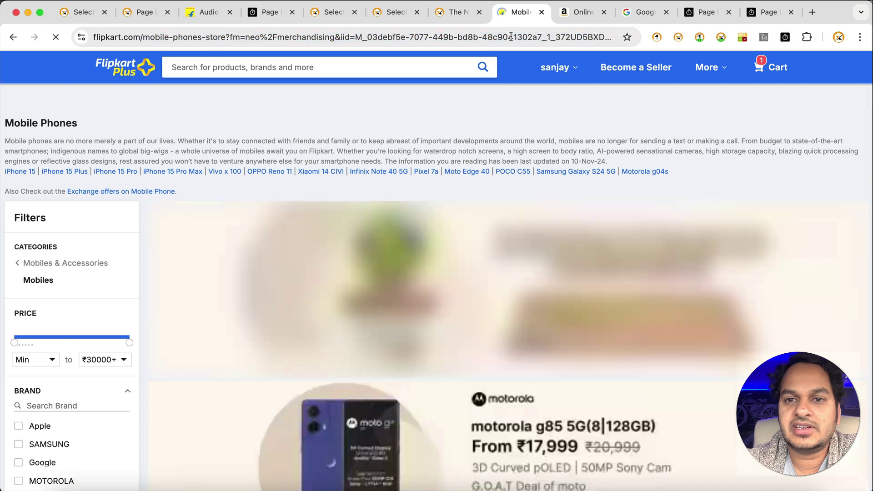
Reload amazon.in and google.com in their open tabs to record their load times.
left_click(577, 12)
left_click(543, 39)
key("Return")
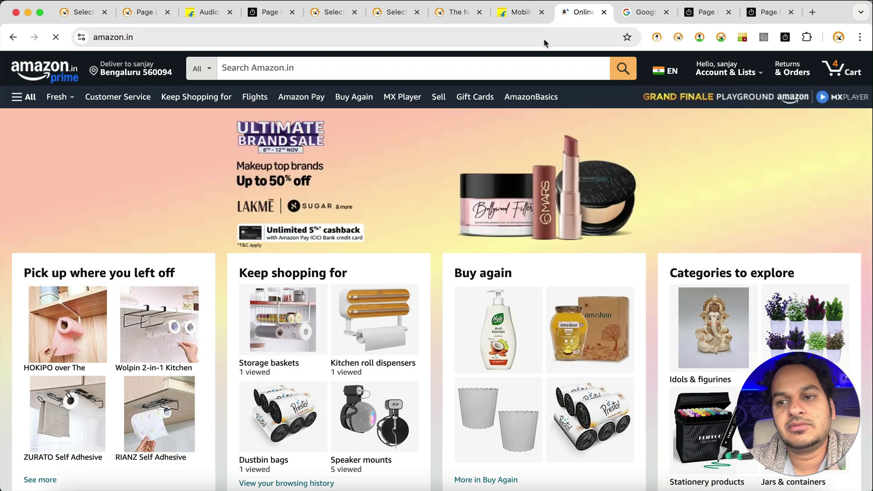
left_click(646, 12)
left_click(571, 38)
key("Return")
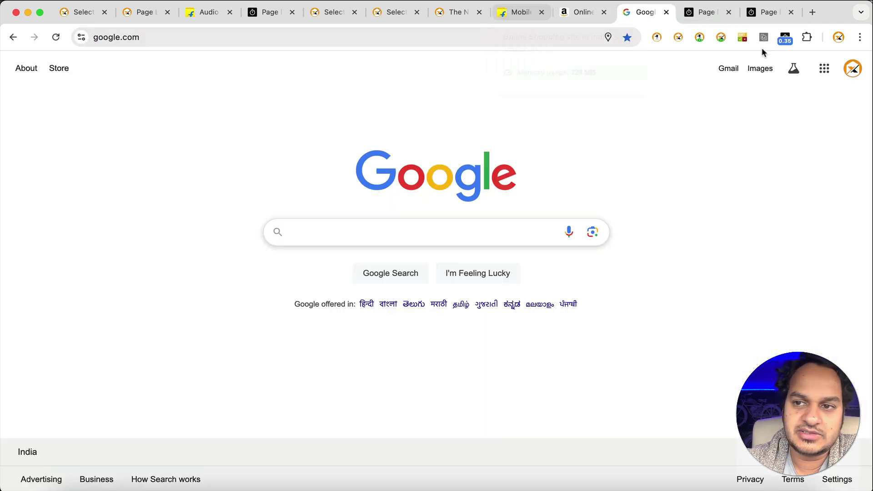
left_click(785, 38)
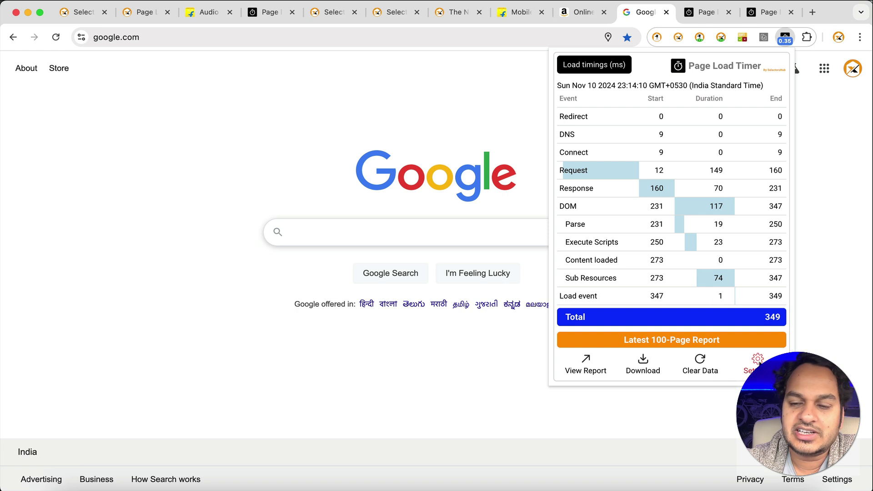
left_click(758, 361)
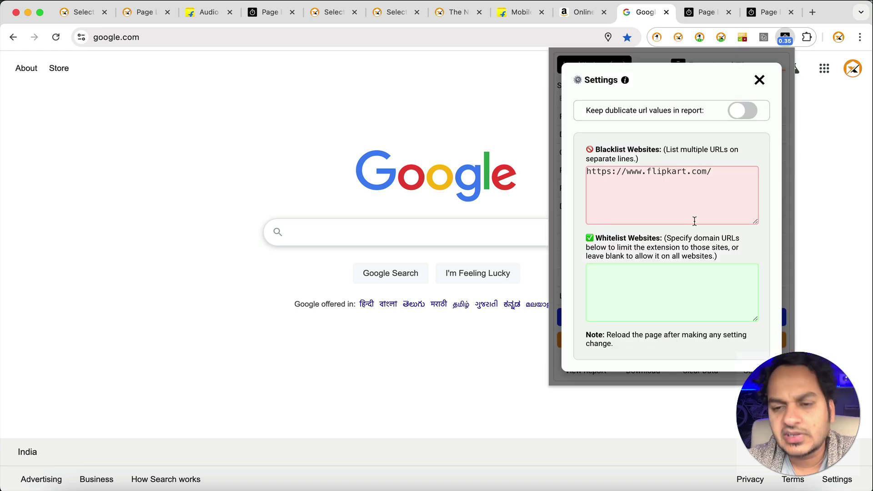
left_click(719, 169)
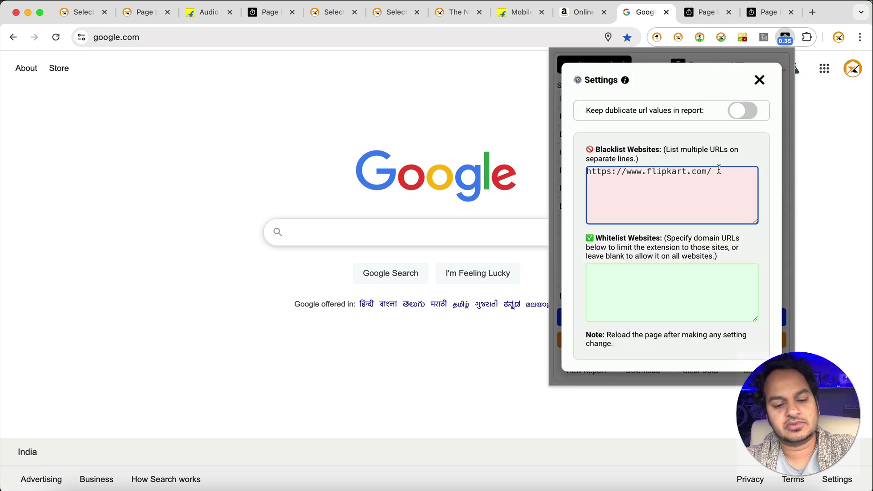
key("super+a")
key("super+c")
left_click(691, 277)
key("super+v")
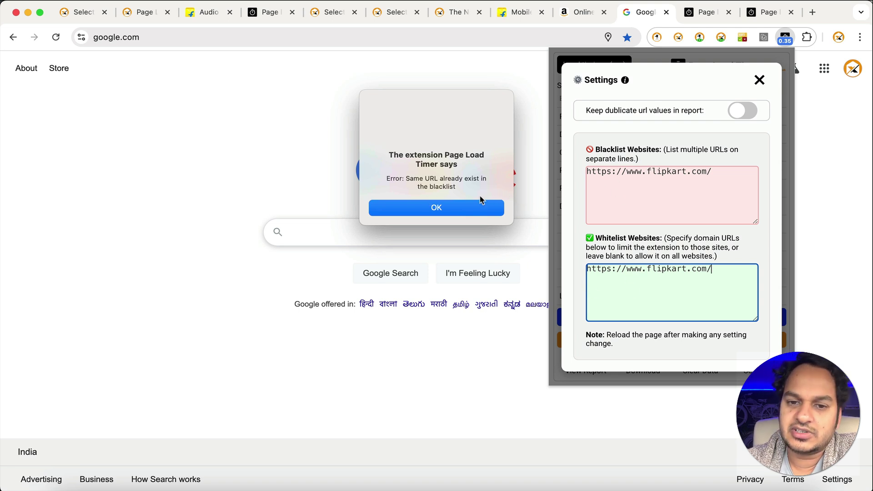
left_click(476, 210)
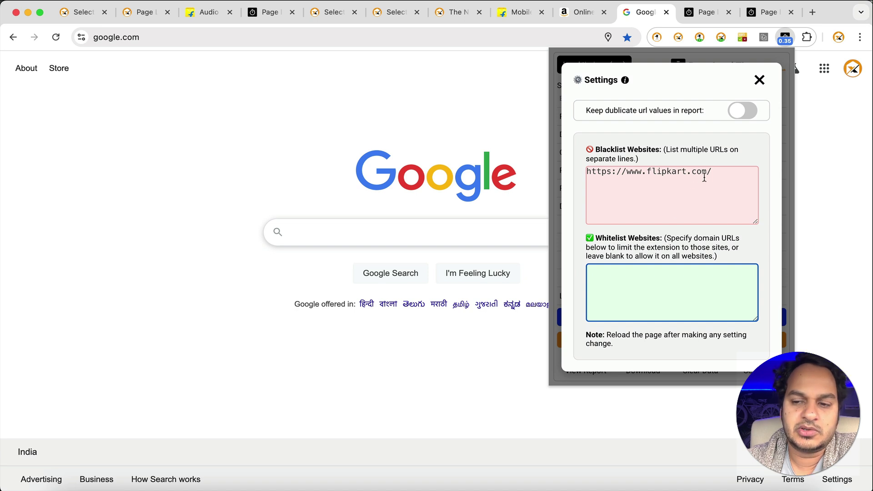
left_click(718, 172)
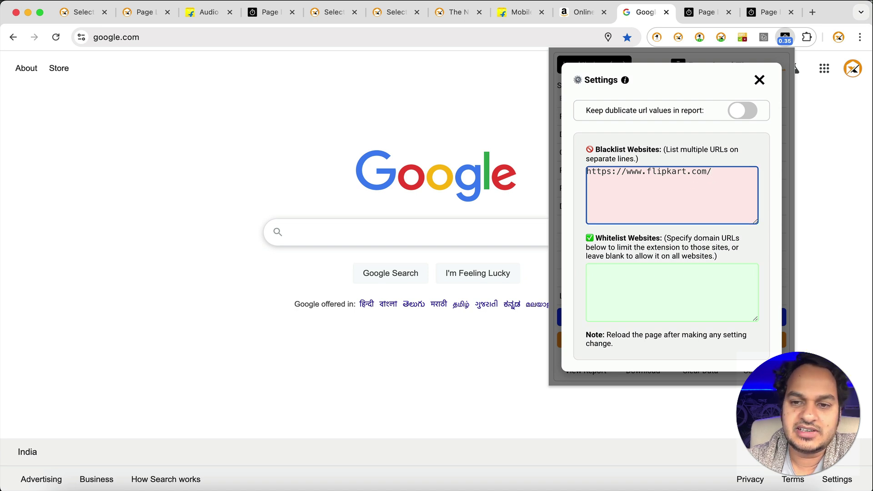
left_click(574, 13)
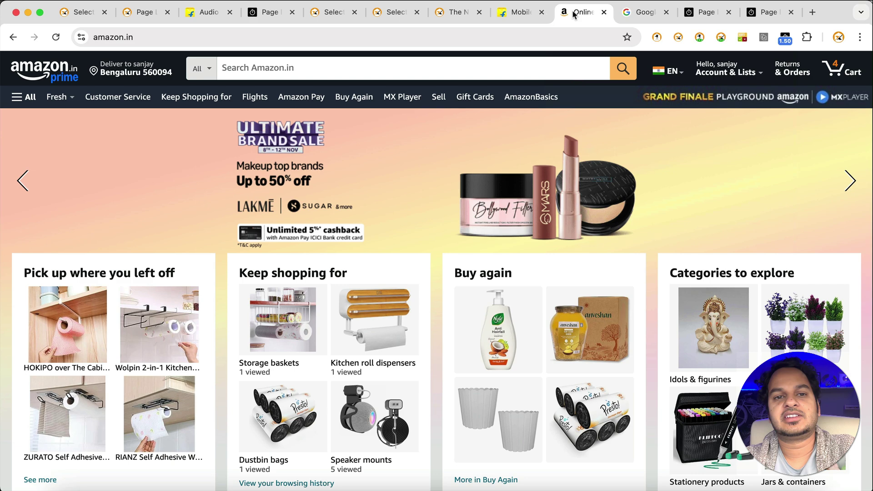
left_click(498, 37)
key("super+c")
left_click(520, 12)
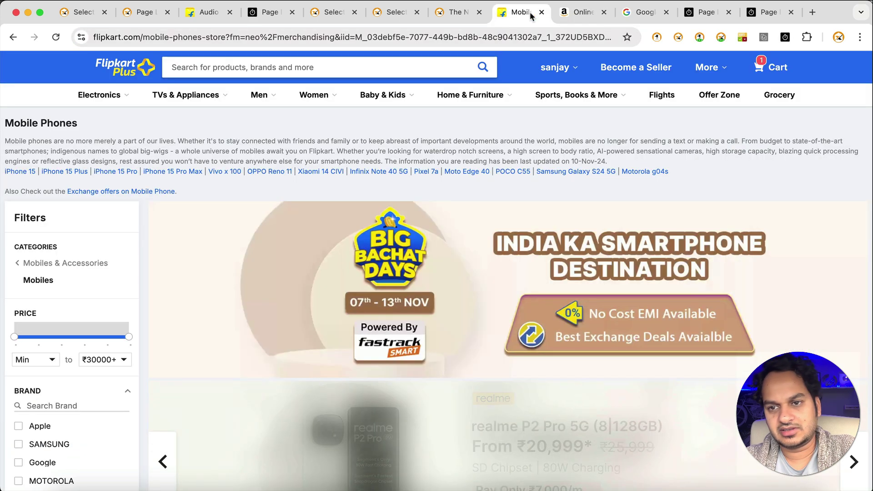
left_click(786, 37)
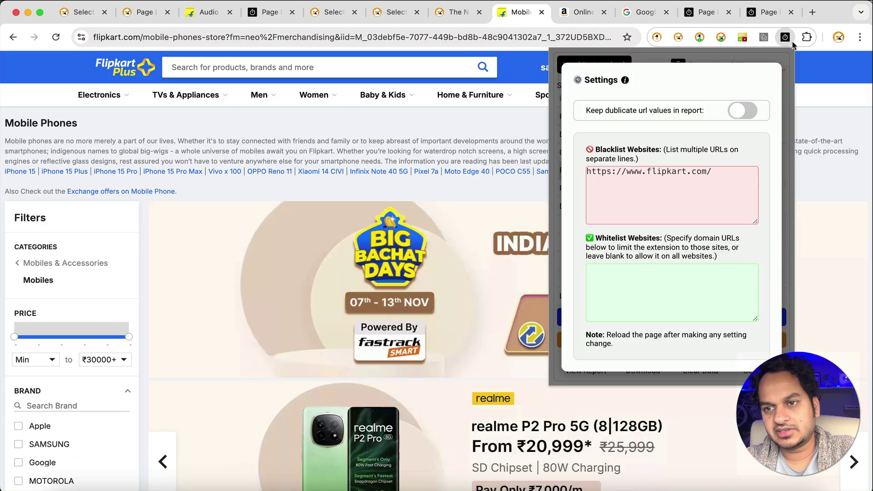
left_click(732, 208)
key("Return")
key("super+v")
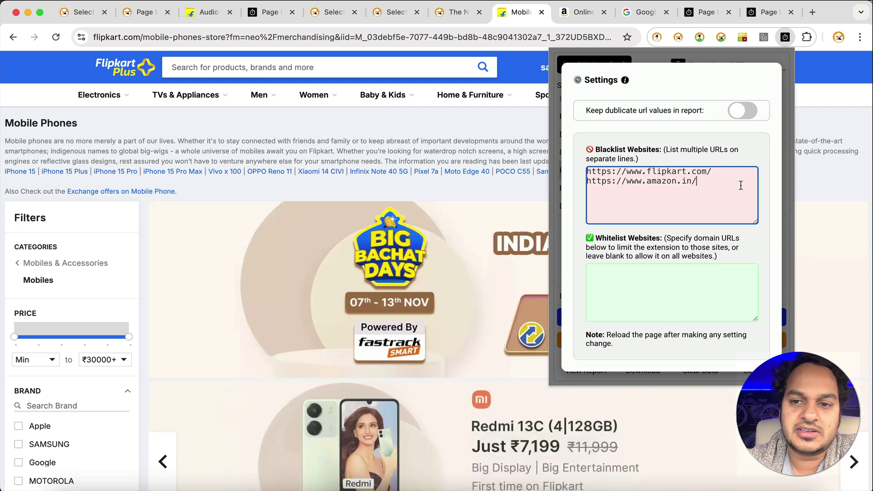
left_click(821, 94)
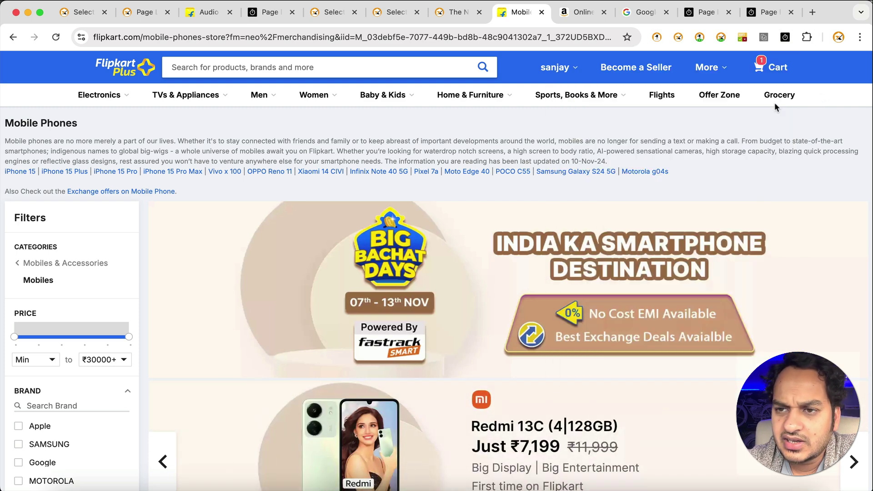
left_click(785, 37)
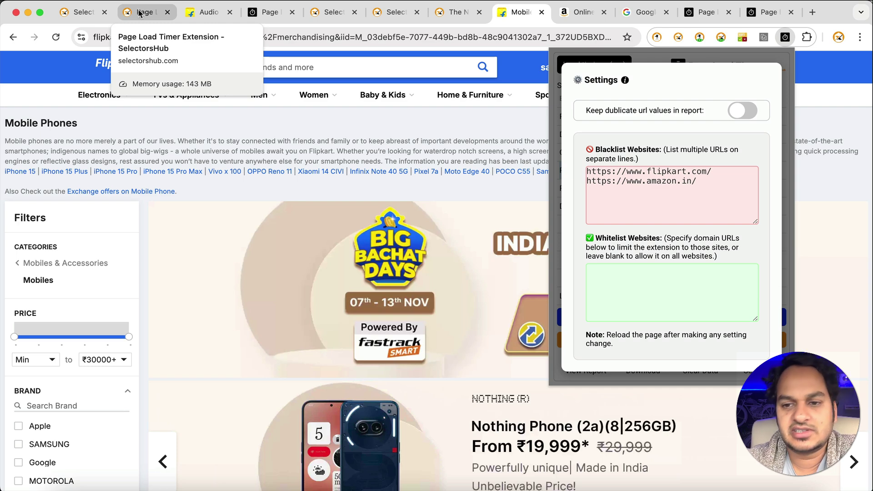
left_click(786, 38)
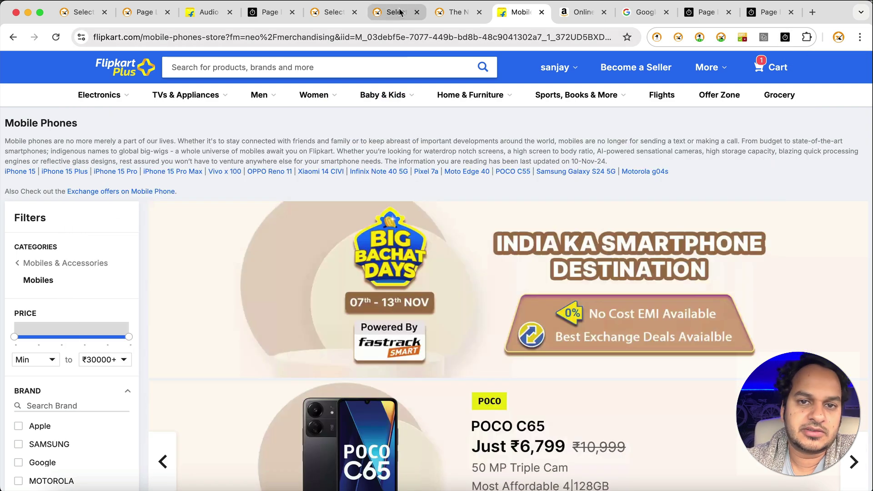
Open the full Page Load Timer report from the SelectorsHub home page and delete the Flipkart mobile-phones-store entry.
left_click(398, 12)
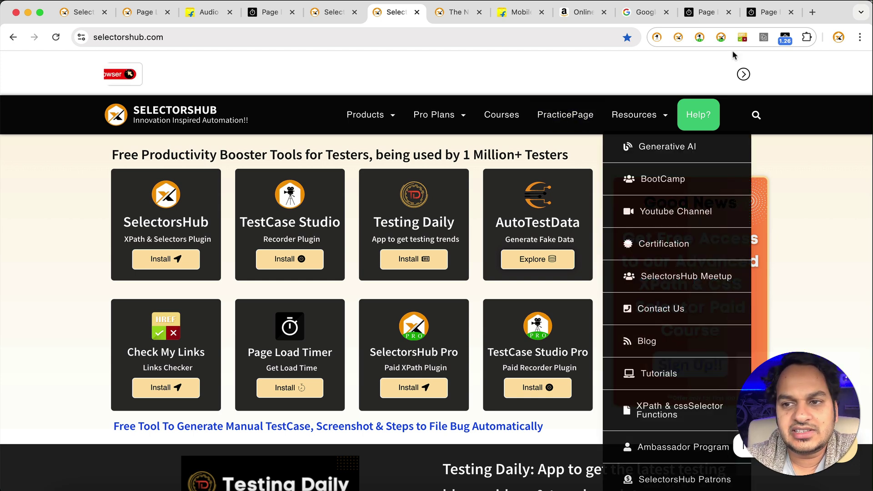
left_click(785, 38)
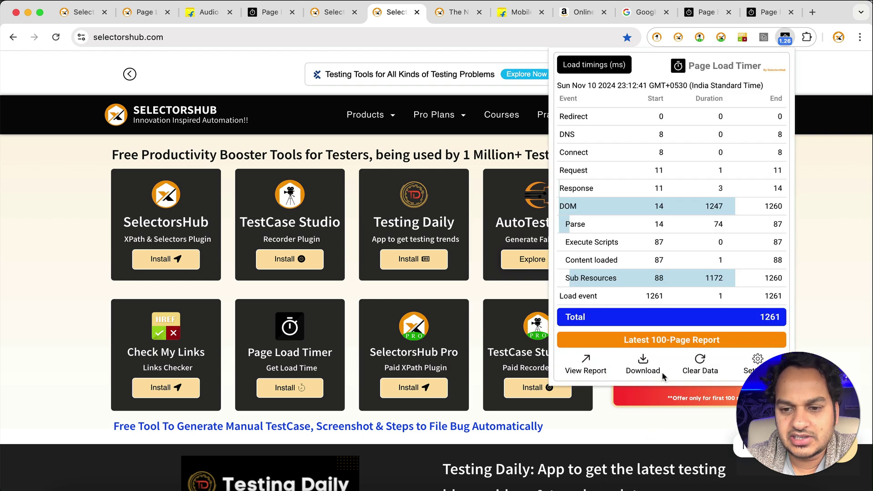
left_click(586, 364)
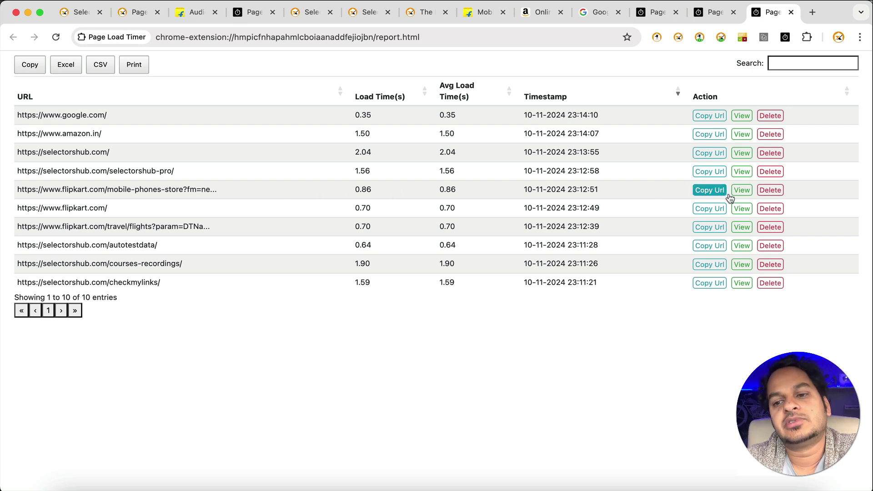
left_click(770, 190)
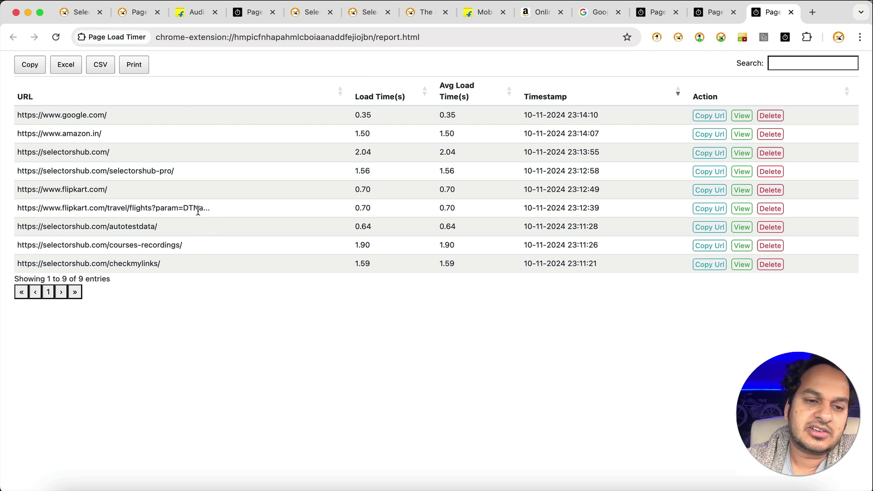
Export the report as CSV and open Page load report (8).csv in the spreadsheet program with the default import options.
left_click(101, 68)
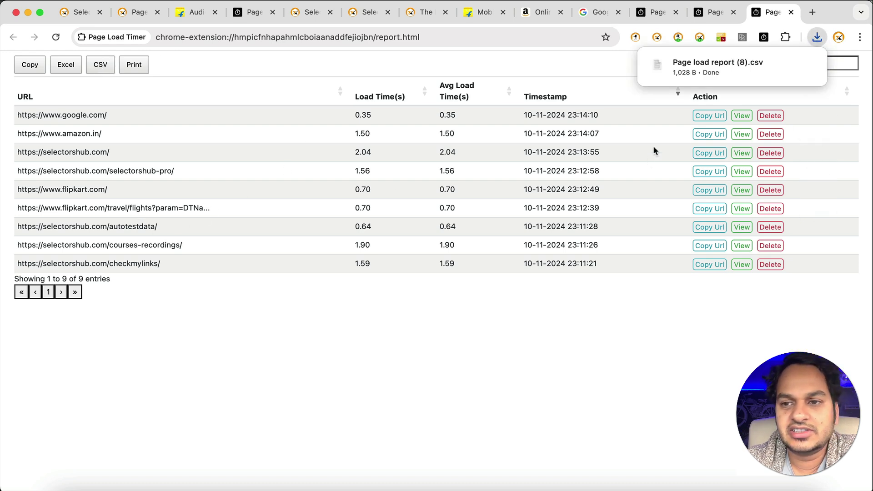
left_click(782, 66)
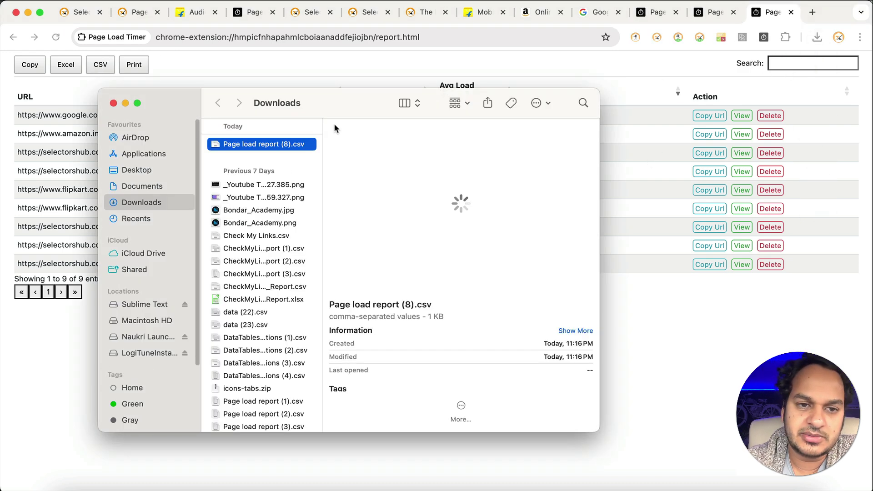
right_click(288, 143)
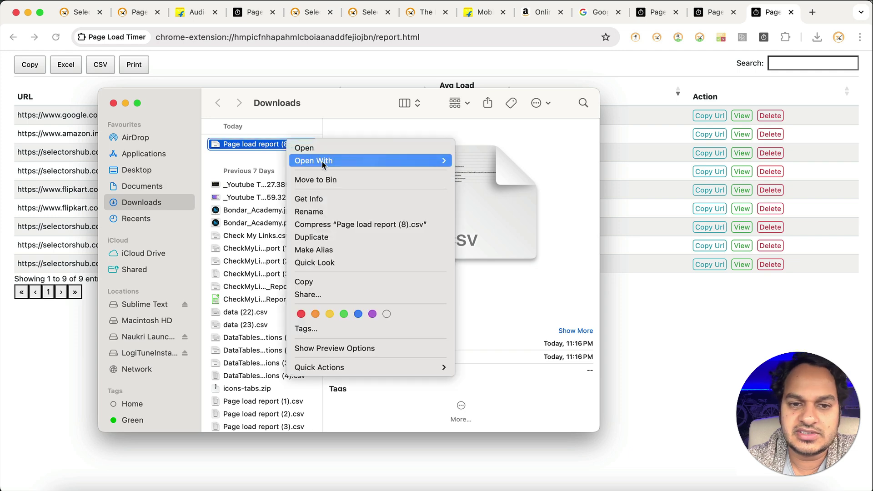
mouse_move(320, 162)
left_click(511, 157)
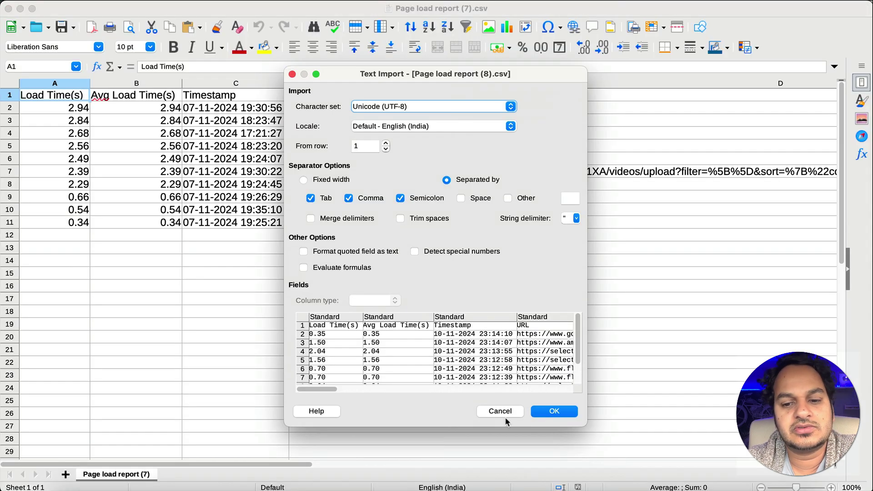
left_click(554, 411)
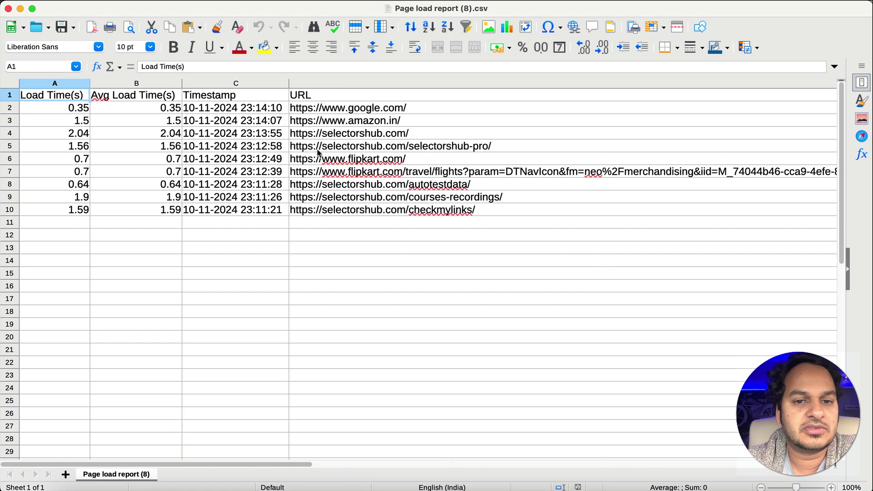
Examine the full URL of the Flipkart flights row in the exported spreadsheet and return to the browser report.
left_click(395, 172)
scroll(262, 209, "left", 3)
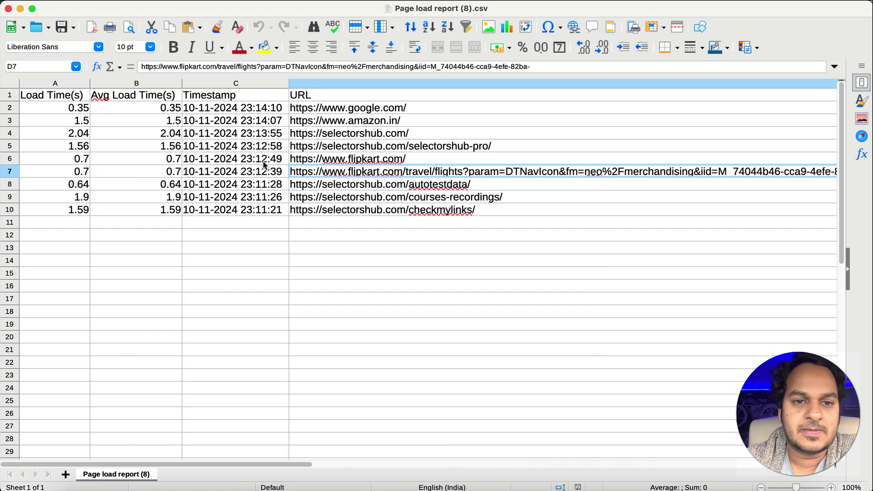
left_click(255, 486)
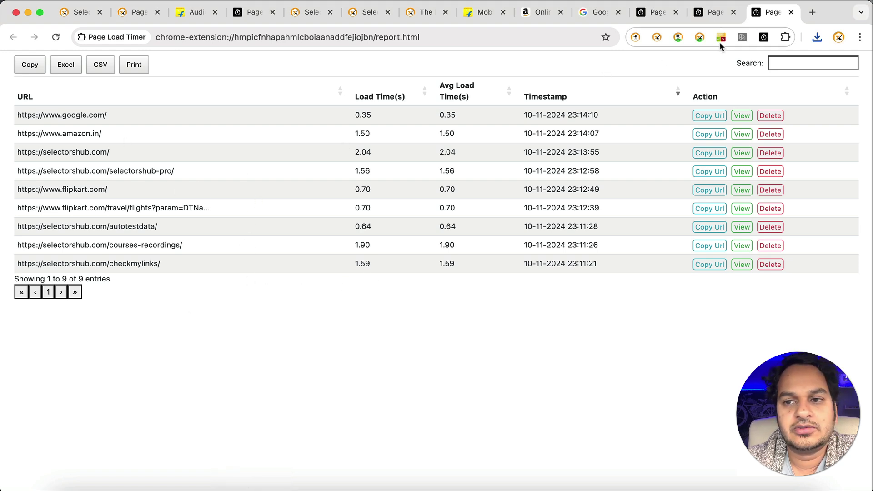
Review the Page Load Timer blacklist and whitelist settings from the Google page, and return to the extension's SelectorsHub product page.
left_click(590, 15)
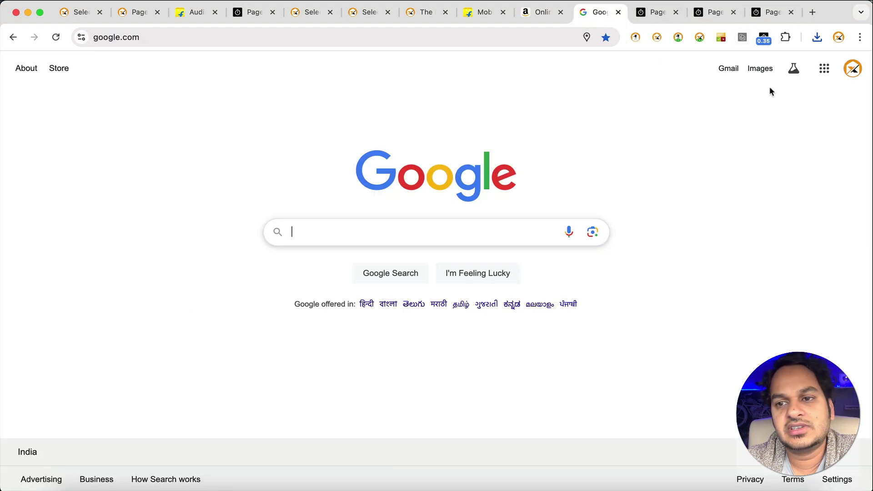
left_click(764, 38)
left_click(736, 363)
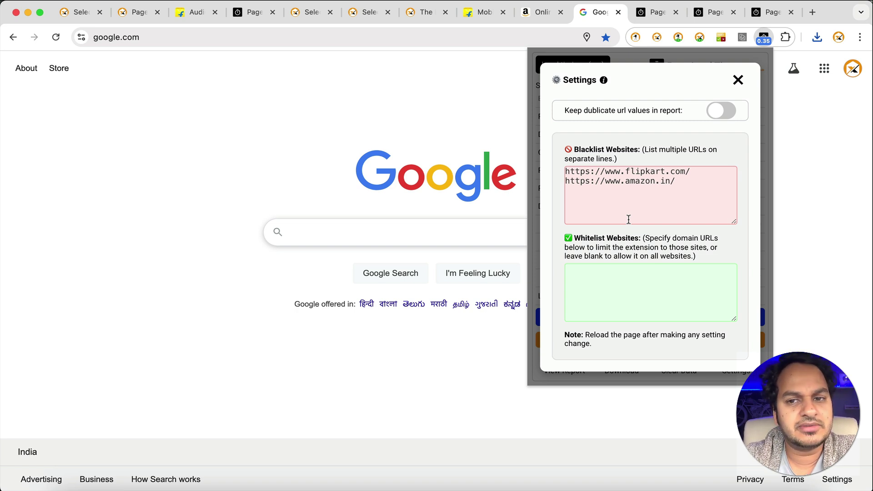
left_click(132, 12)
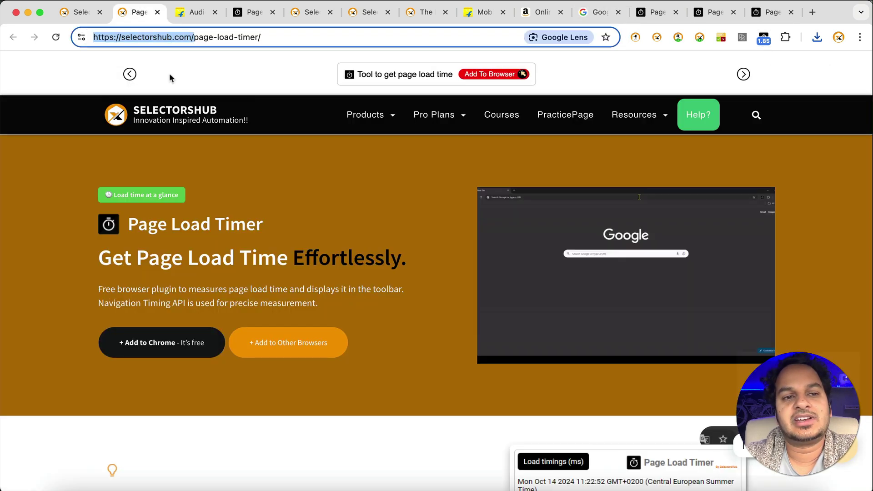
left_click(345, 191)
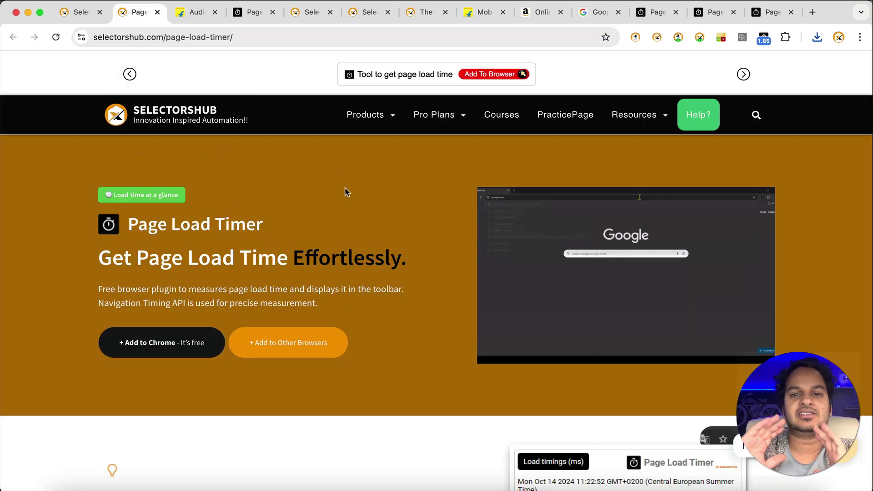